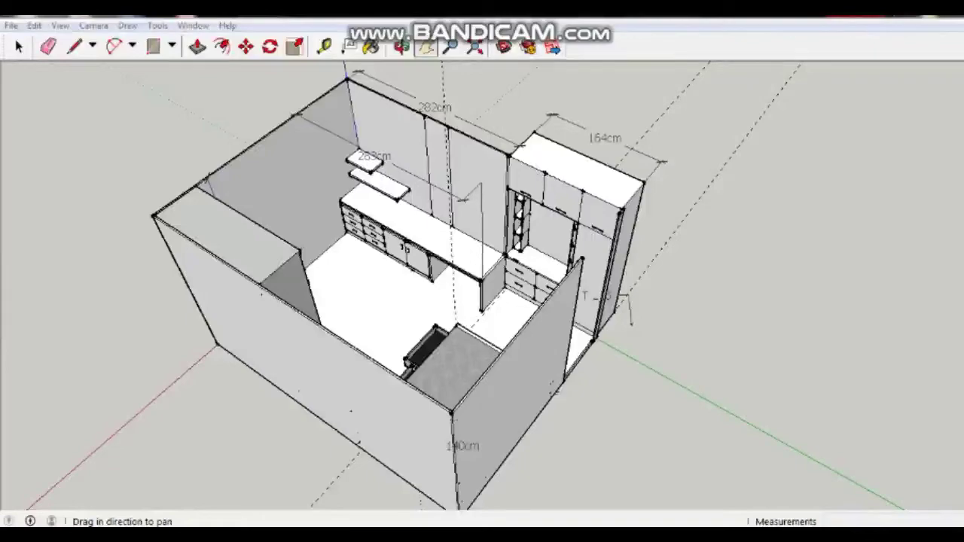
Step: Offset the front drawer's top face inward by 2 to create an inset outline
{"action": "middle_click_drag", "start_coordinate": [482, 301], "coordinate": [421, 286]}
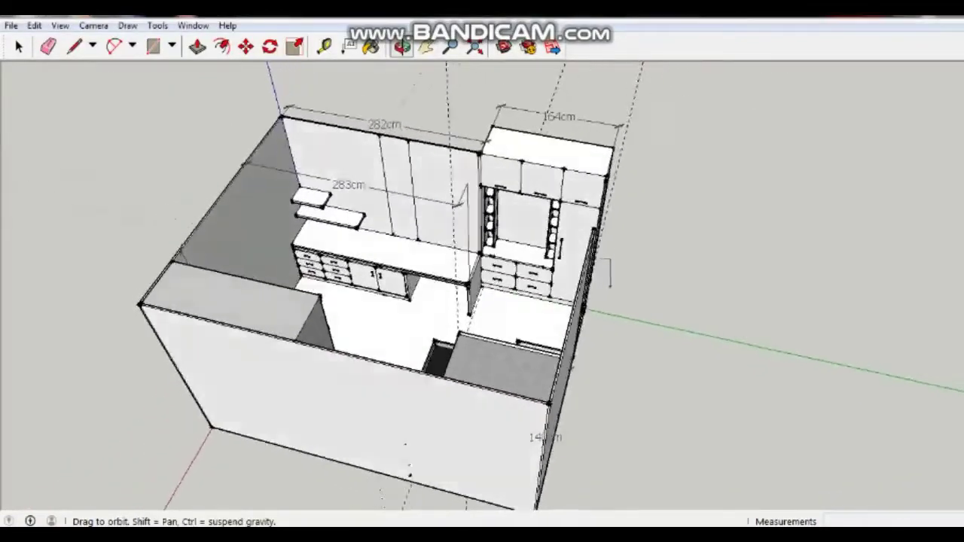
{"action": "mouse_move", "coordinate": [482, 301]}
{"action": "middle_mouse_down"}
{"action": "mouse_move", "coordinate": [361, 286]}
{"action": "mouse_move", "coordinate": [301, 226]}
{"action": "middle_mouse_up"}
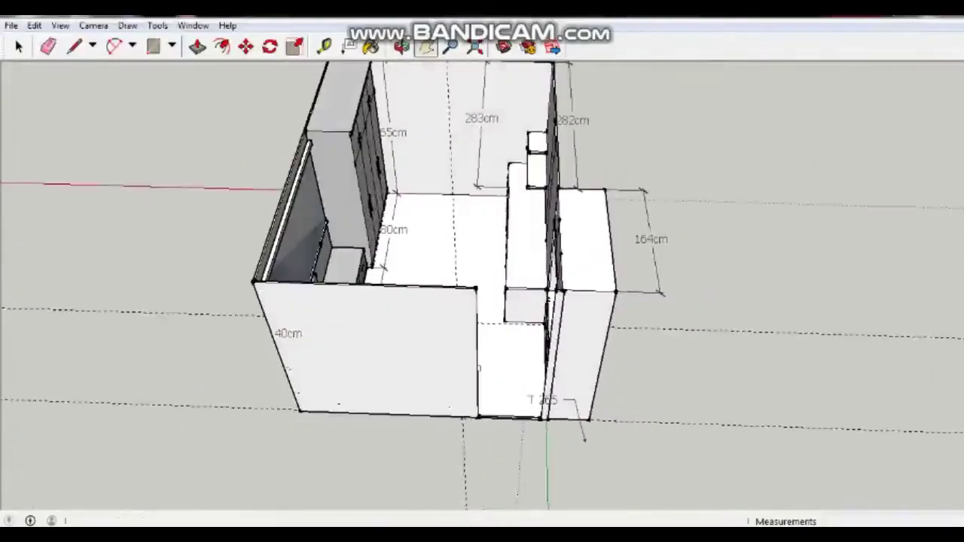
{"action": "mouse_move", "coordinate": [478, 369]}
{"action": "middle_mouse_down"}
{"action": "mouse_move", "coordinate": [629, 224]}
{"action": "mouse_move", "coordinate": [565, 256]}
{"action": "mouse_move", "coordinate": [505, 331]}
{"action": "mouse_move", "coordinate": [565, 301]}
{"action": "mouse_move", "coordinate": [535, 354]}
{"action": "mouse_move", "coordinate": [475, 339]}
{"action": "middle_mouse_up"}
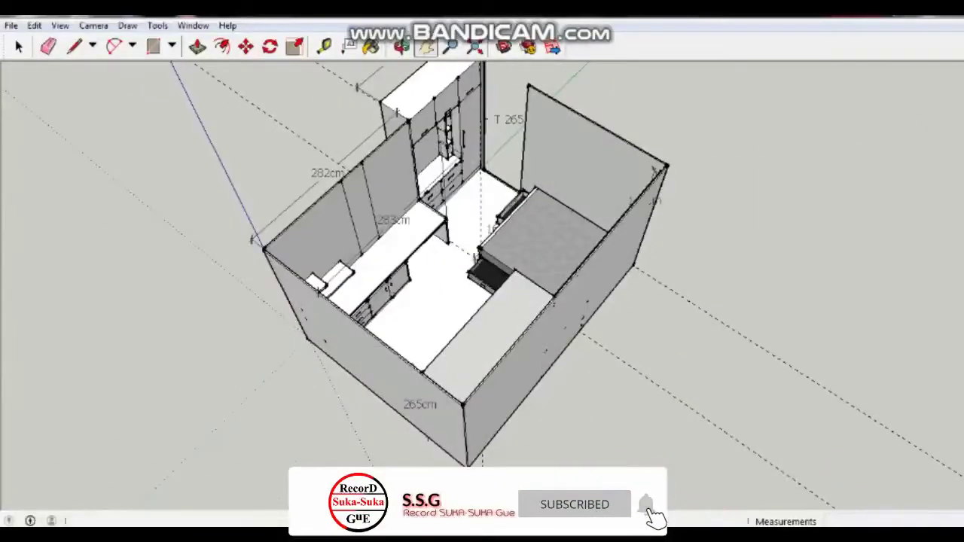
{"action": "middle_click_drag", "start_coordinate": [482, 302], "coordinate": [422, 317], "text": "shift"}
{"action": "scroll", "coordinate": [448, 307], "scroll_direction": "up", "scroll_amount": 10}
{"action": "key", "text": "f"}
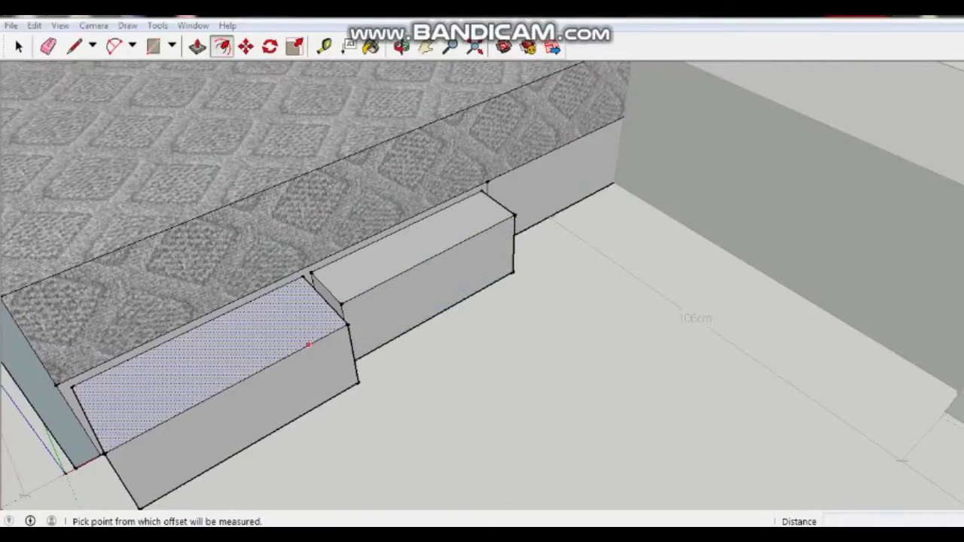
{"action": "left_click", "coordinate": [308, 344]}
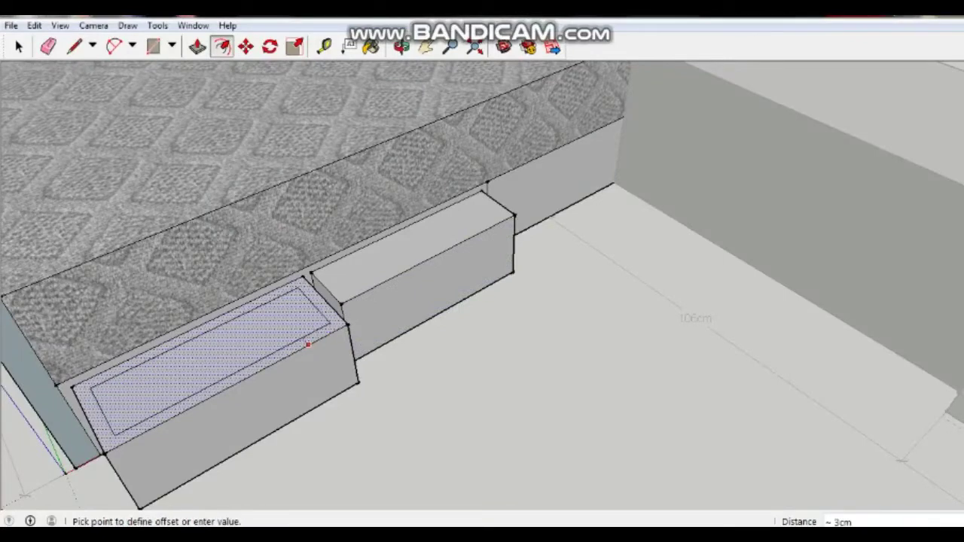
{"action": "type", "text": "2"}
{"action": "key", "text": "Return"}
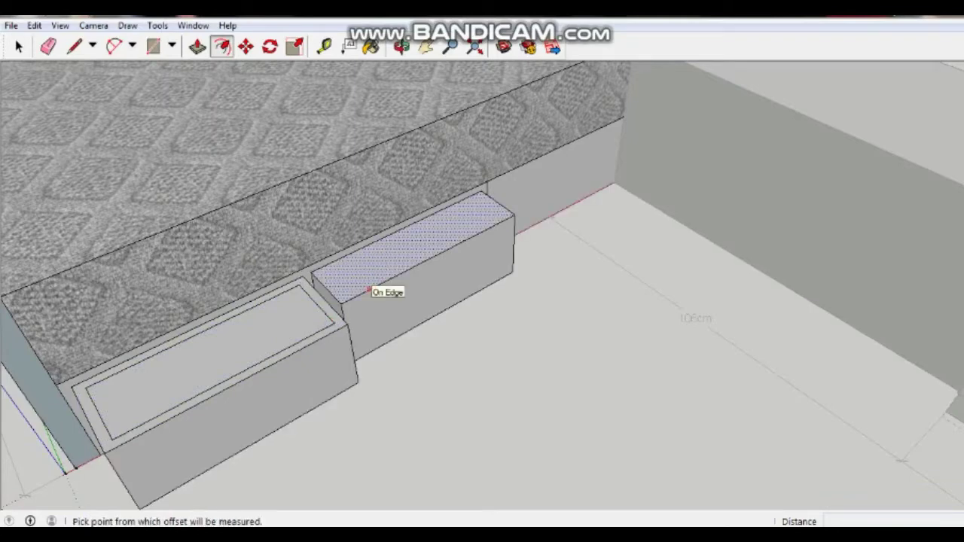
Step: Offset the far drawer's top face inward by 1
{"action": "left_click", "coordinate": [369, 291]}
{"action": "type", "text": "1"}
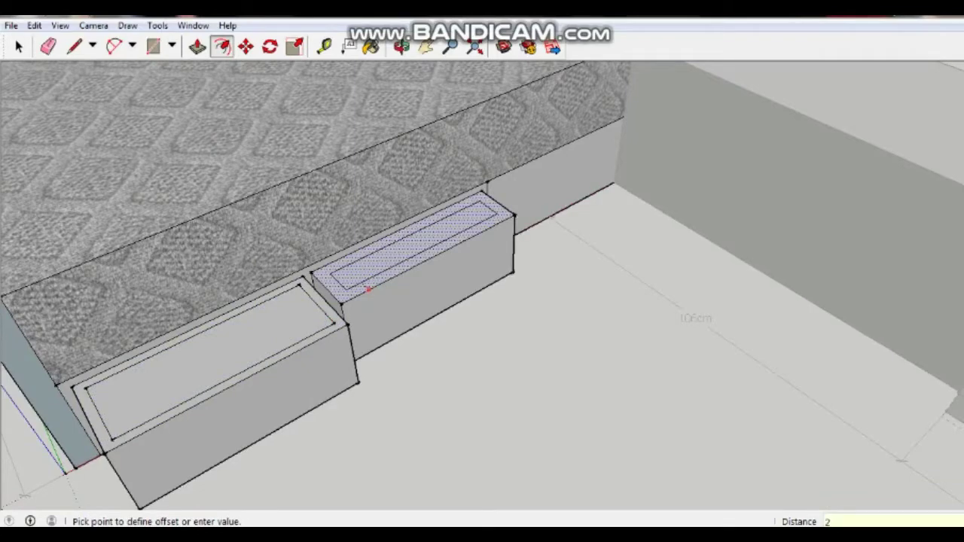
{"action": "key", "text": "Return"}
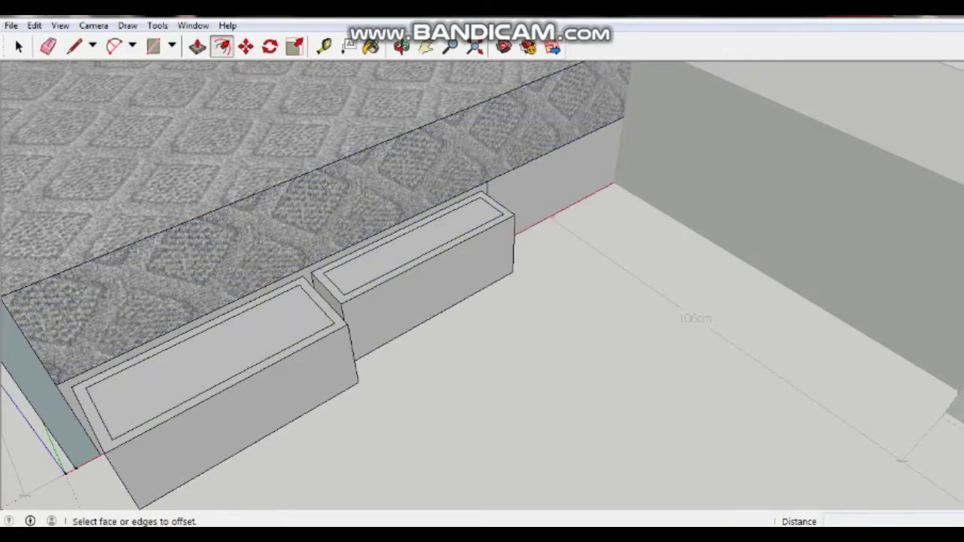
{"action": "scroll", "coordinate": [264, 287], "scroll_direction": "up", "scroll_amount": 1}
Step: Draw a short edge from the front drawer's inner outline corner to its outer edge
{"action": "left_click", "coordinate": [75, 47]}
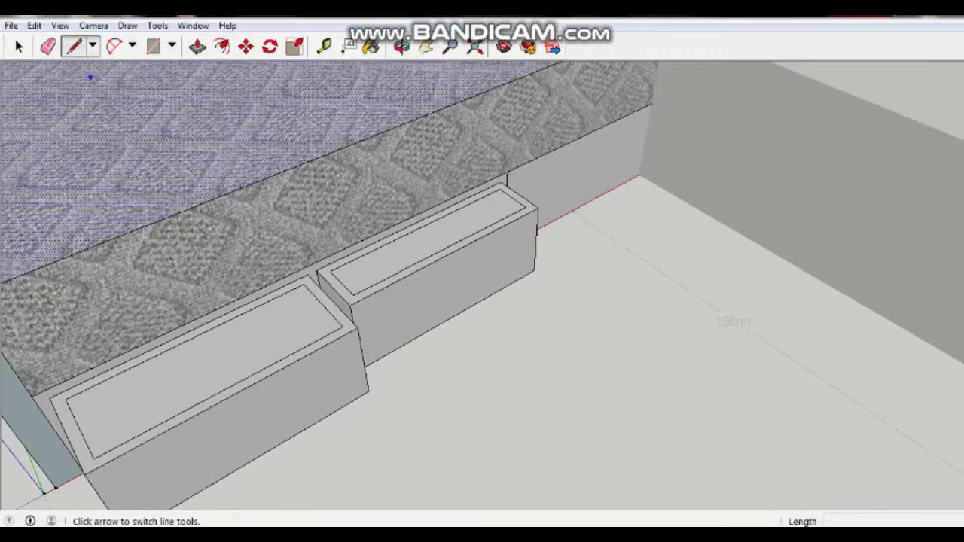
{"action": "scroll", "coordinate": [94, 388], "scroll_direction": "up", "scroll_amount": 2}
{"action": "left_click", "coordinate": [61, 401]}
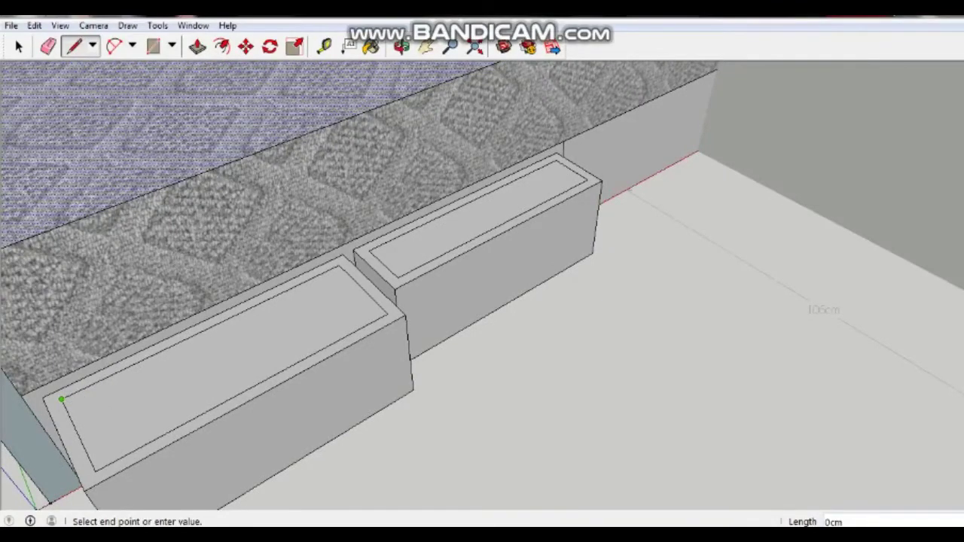
{"action": "scroll", "coordinate": [62, 398], "scroll_direction": "up", "scroll_amount": 1}
{"action": "scroll", "coordinate": [63, 399], "scroll_direction": "up", "scroll_amount": 1}
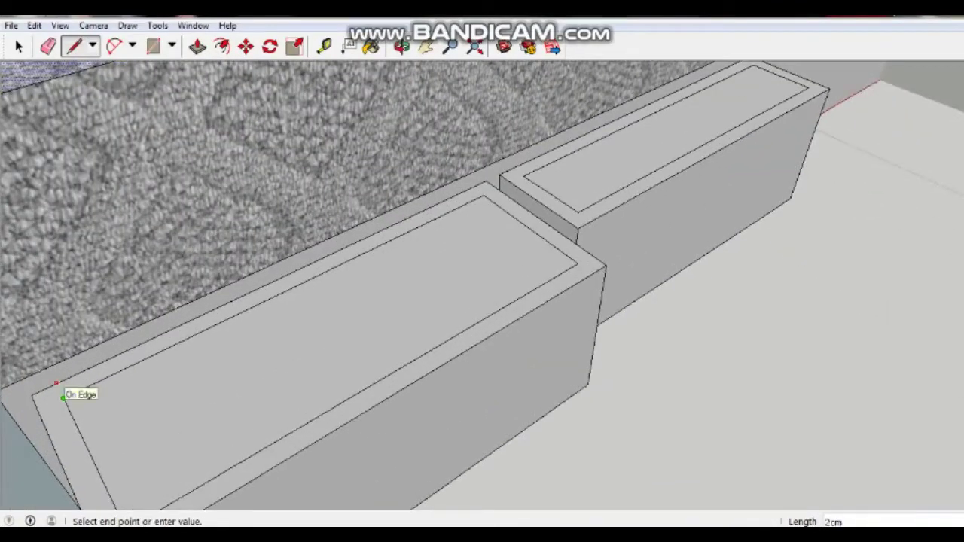
{"action": "left_click", "coordinate": [63, 398]}
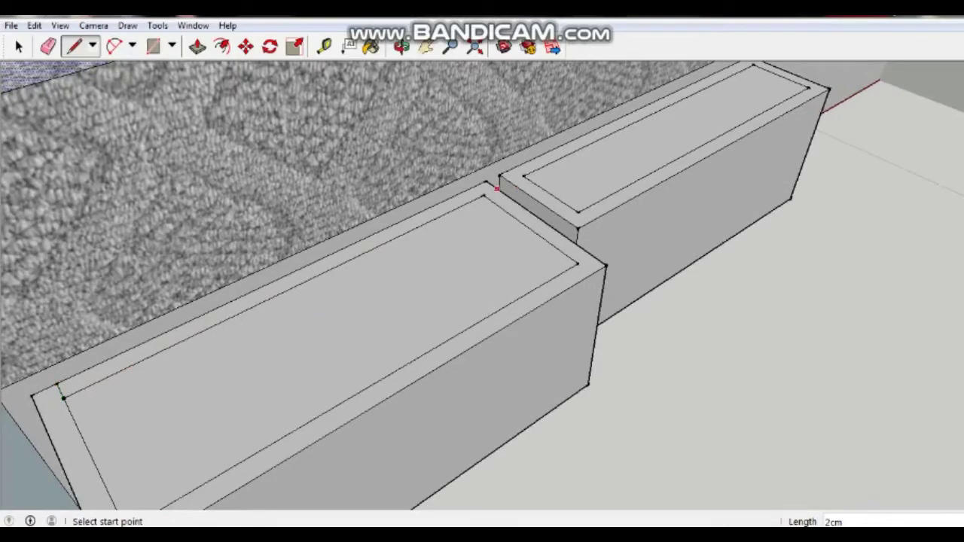
Step: Draw short edges linking the outline corners near the gap between the two drawers
{"action": "left_click", "coordinate": [484, 194]}
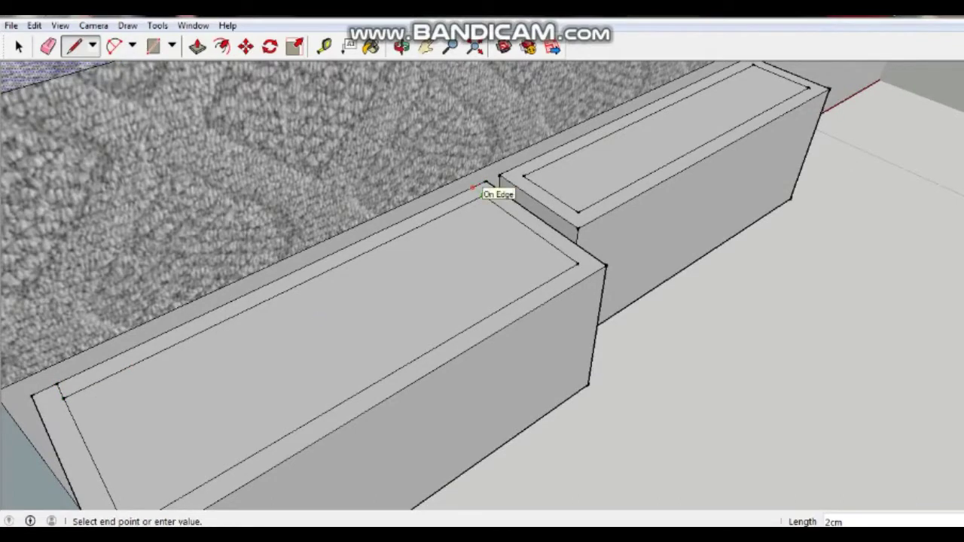
{"action": "left_click", "coordinate": [496, 189]}
{"action": "left_click", "coordinate": [523, 176]}
{"action": "left_click", "coordinate": [511, 168]}
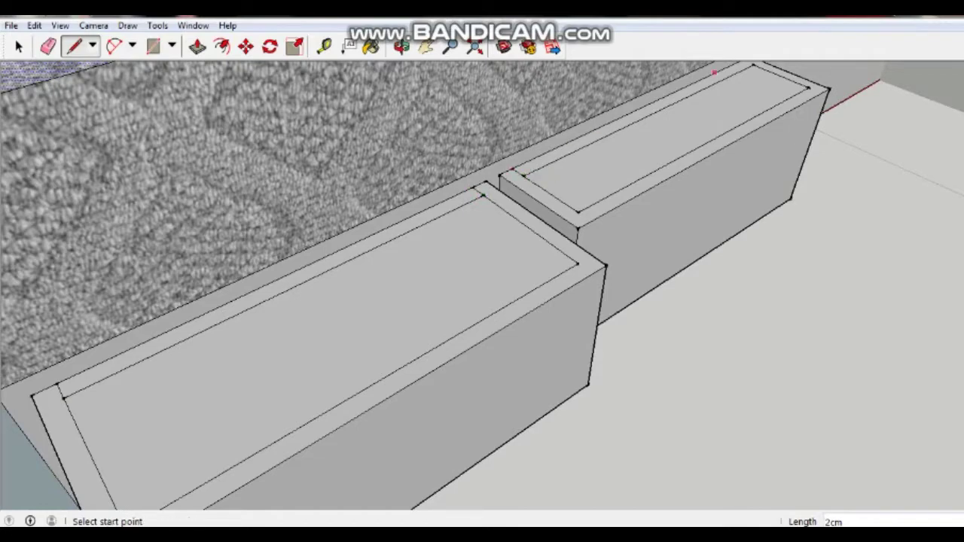
{"action": "scroll", "coordinate": [746, 85], "scroll_direction": "down", "scroll_amount": 2}
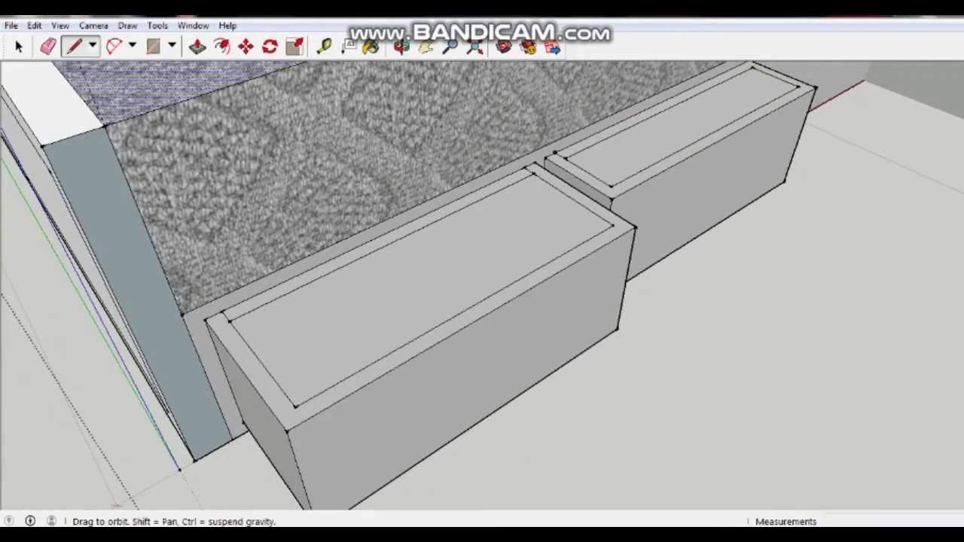
{"action": "middle_click_drag", "start_coordinate": [752, 68], "coordinate": [764, 70]}
{"action": "left_click", "coordinate": [764, 70]}
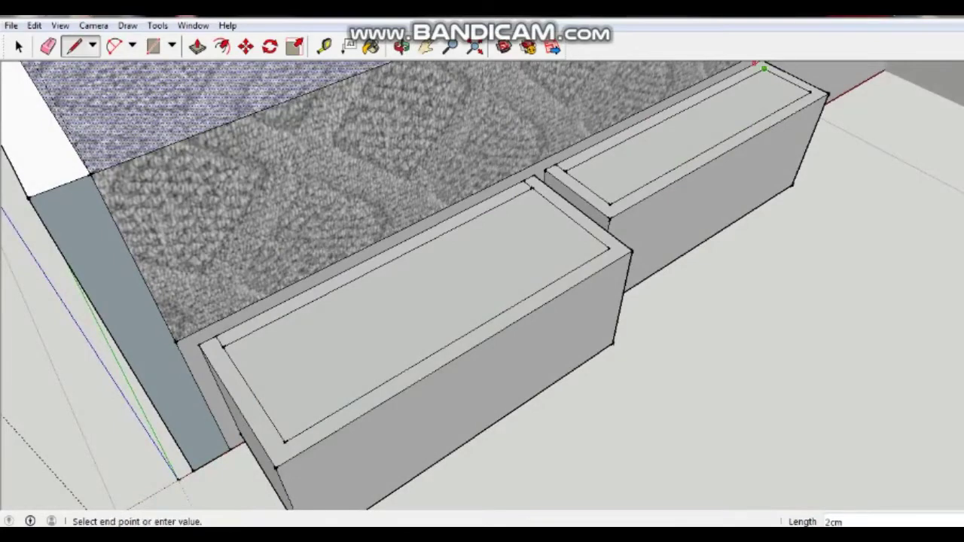
{"action": "key", "text": "Escape"}
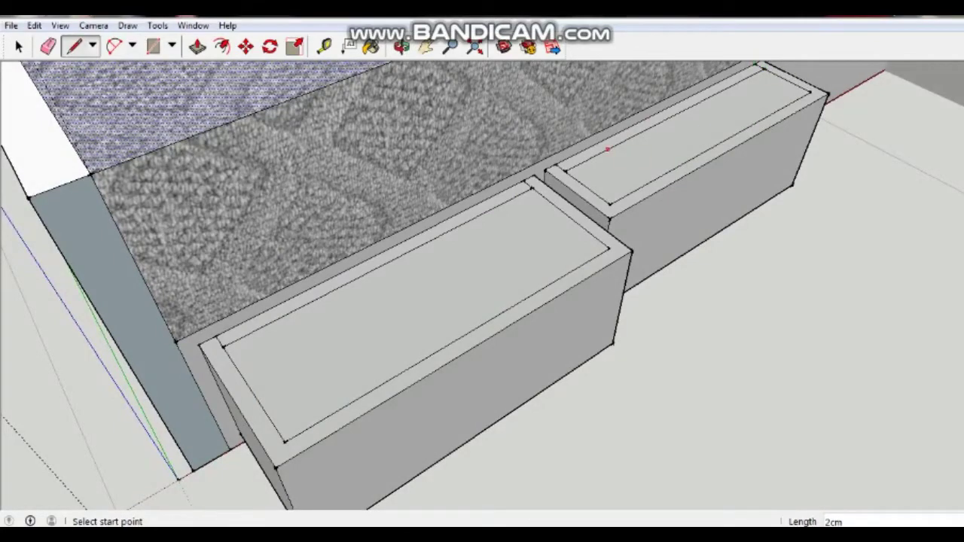
{"action": "key", "text": "e"}
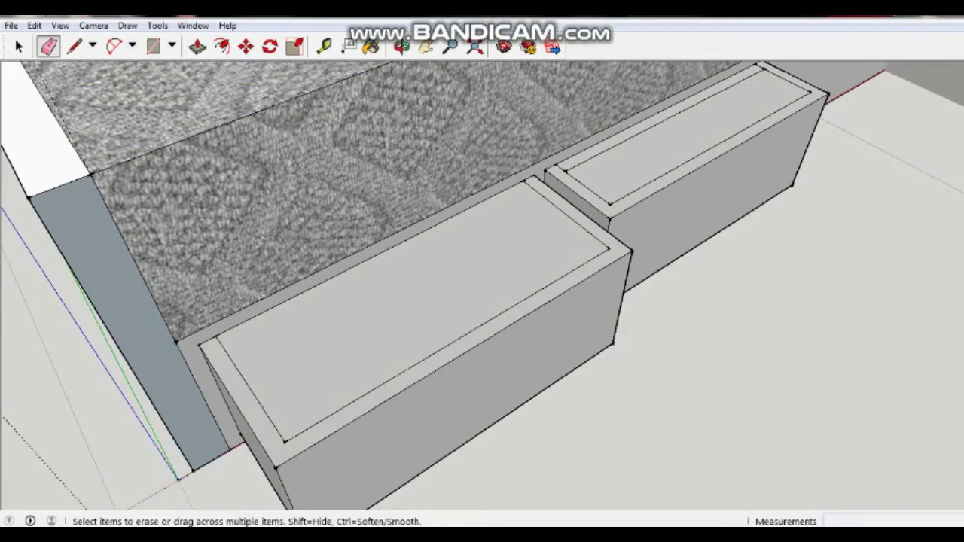
Step: Erase the far drawer's inner back edge and push both drawers' inner top faces down 11 cm
{"action": "left_click", "coordinate": [664, 121]}
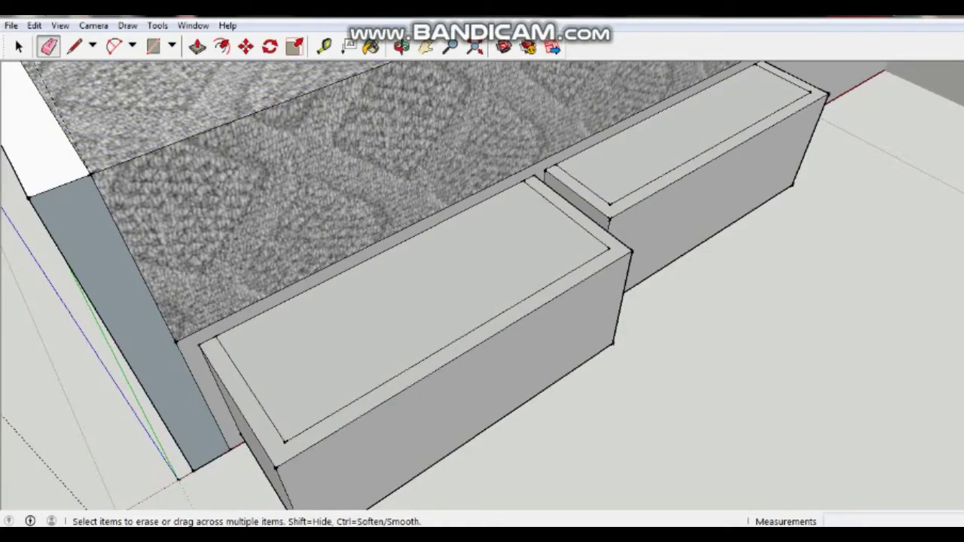
{"action": "left_click", "coordinate": [197, 46]}
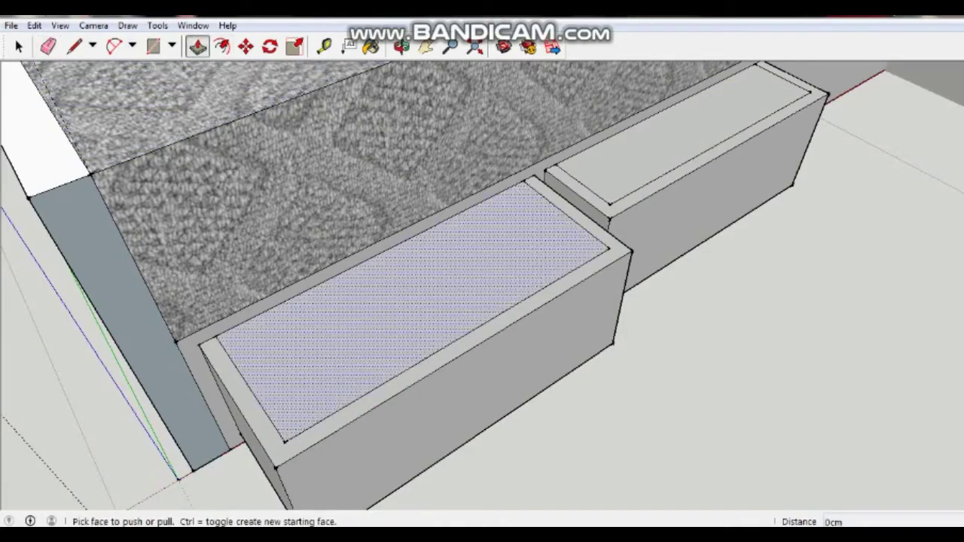
{"action": "left_click", "coordinate": [414, 308]}
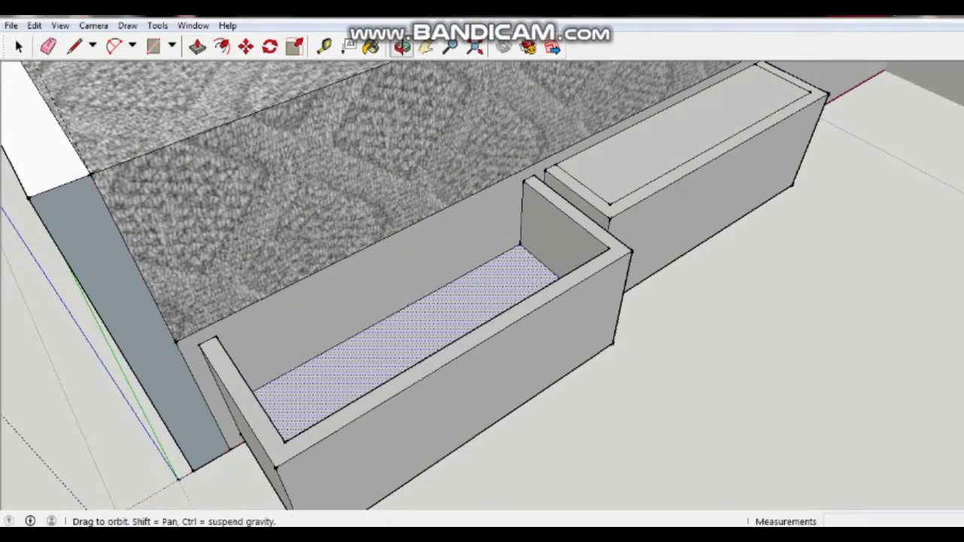
{"action": "mouse_move", "coordinate": [482, 302]}
{"action": "middle_mouse_down"}
{"action": "mouse_move", "coordinate": [422, 286]}
{"action": "mouse_move", "coordinate": [483, 309]}
{"action": "middle_mouse_up"}
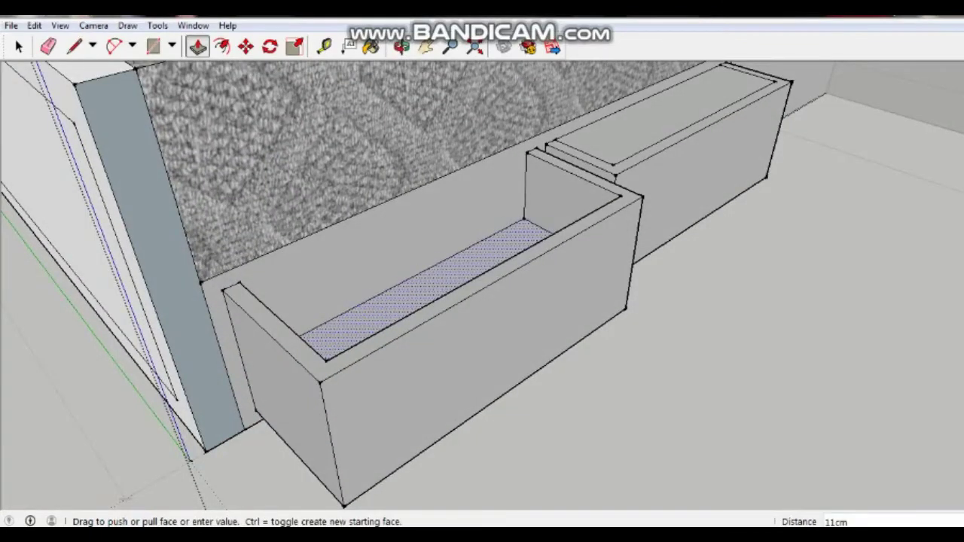
{"action": "double_click", "coordinate": [663, 120]}
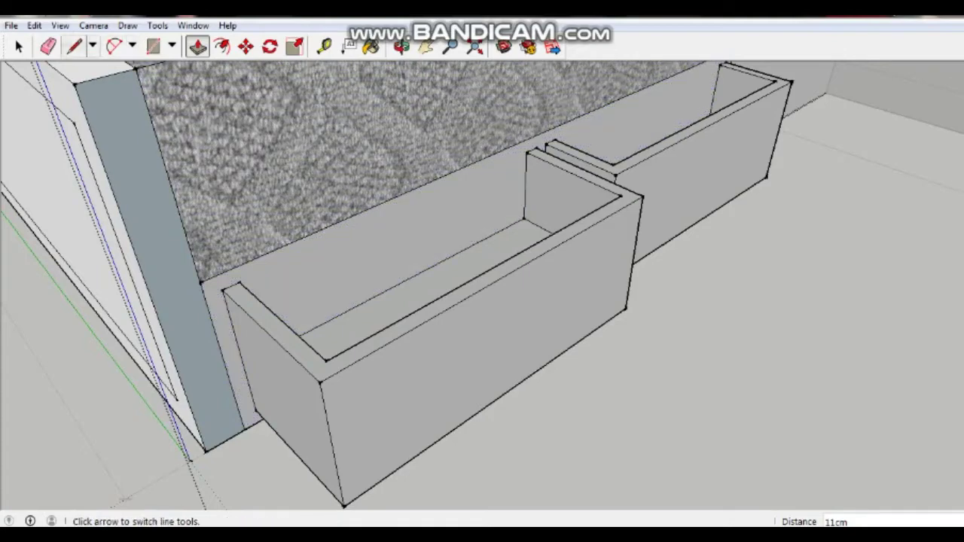
{"action": "left_click", "coordinate": [74, 47]}
{"action": "left_click", "coordinate": [238, 283]}
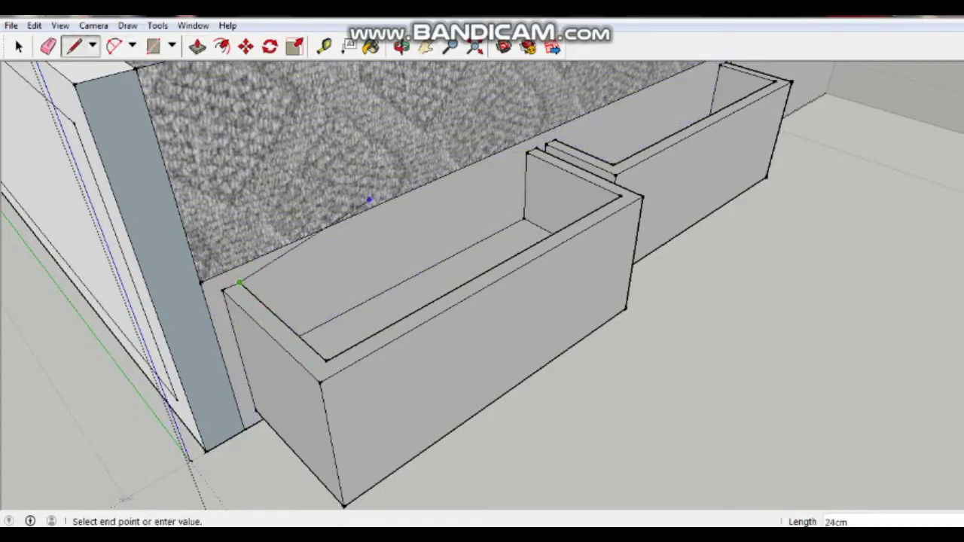
{"action": "left_click", "coordinate": [526, 153]}
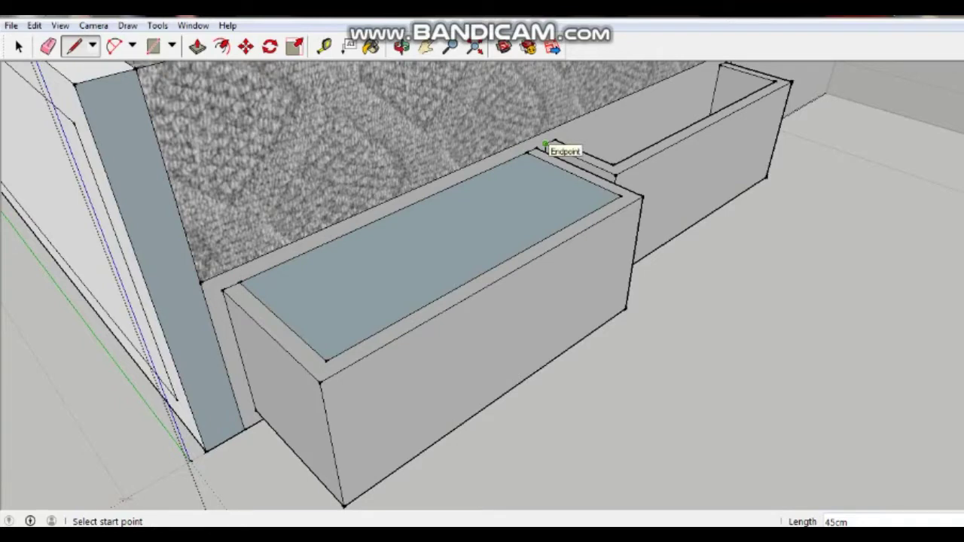
{"action": "key", "text": "ctrl+z"}
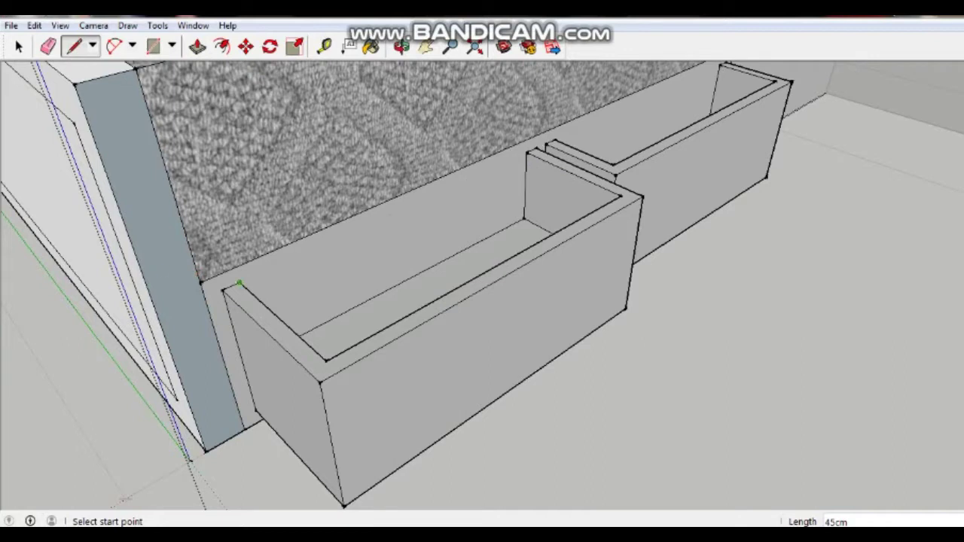
{"action": "left_click", "coordinate": [240, 282]}
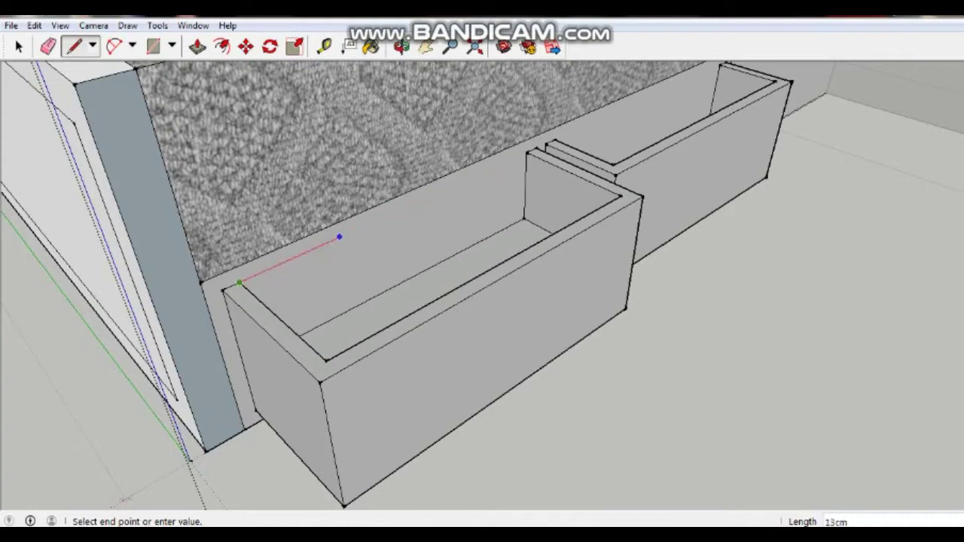
{"action": "key", "text": "Escape"}
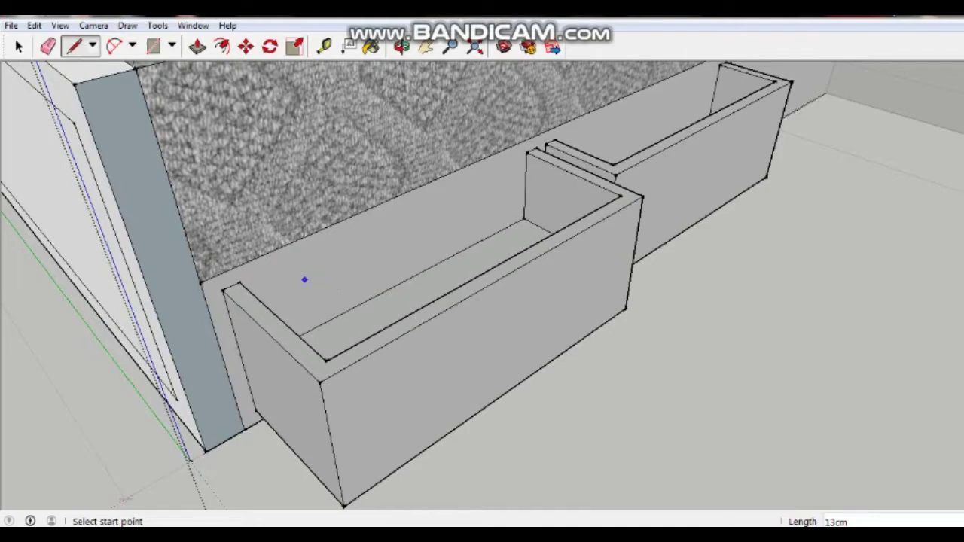
Step: Cancel a Push/Pull on the face behind the front drawer and pick the left drawer's faces instead
{"action": "left_click", "coordinate": [196, 46]}
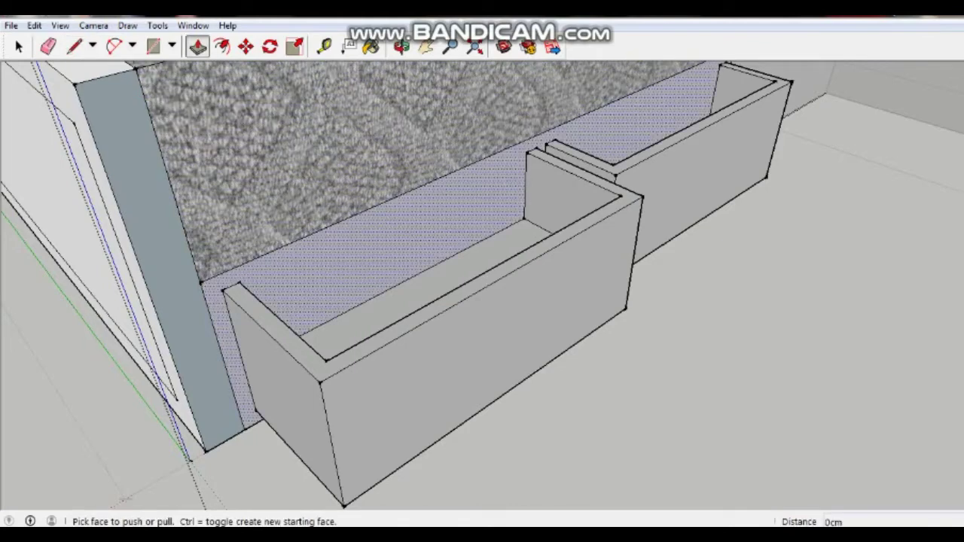
{"action": "left_click", "coordinate": [392, 219]}
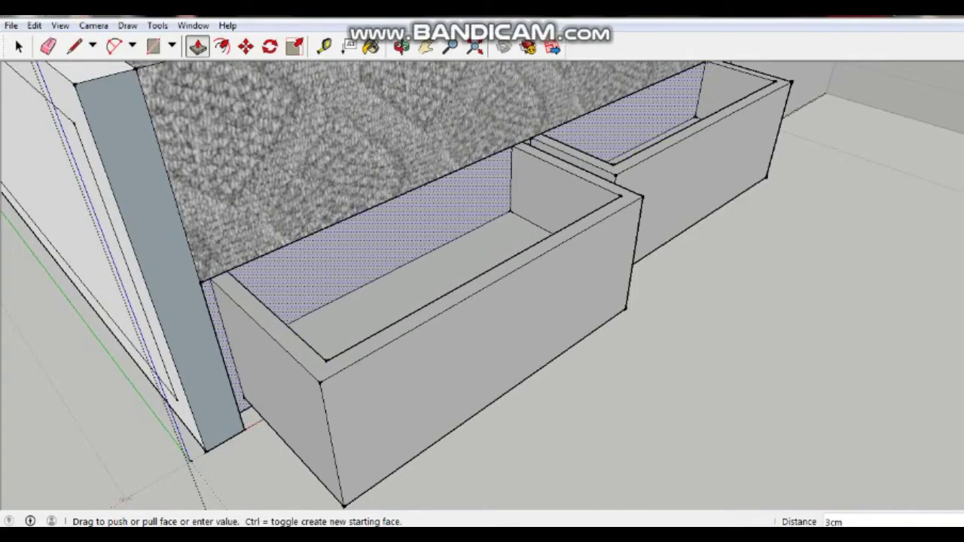
{"action": "key", "text": "Escape"}
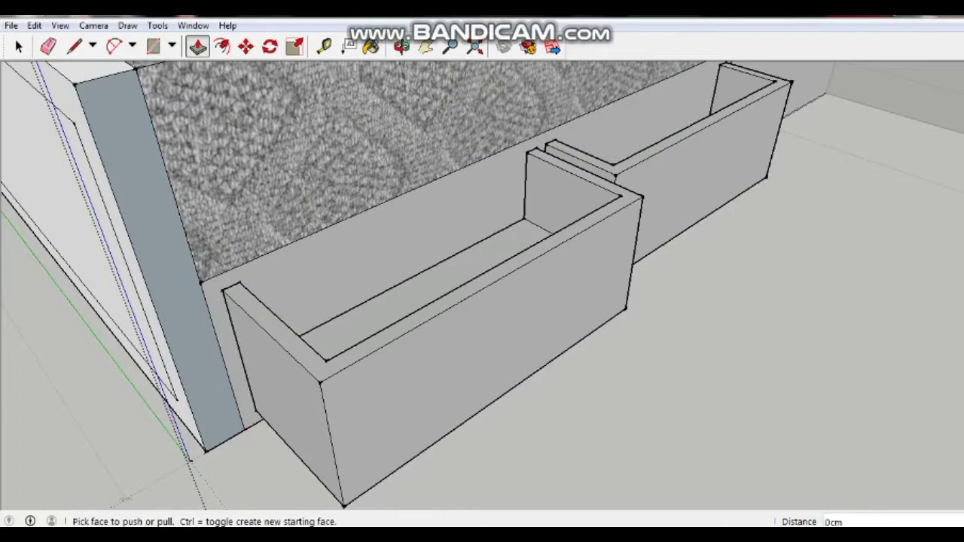
{"action": "left_click", "coordinate": [678, 139]}
{"action": "left_click", "coordinate": [678, 113]}
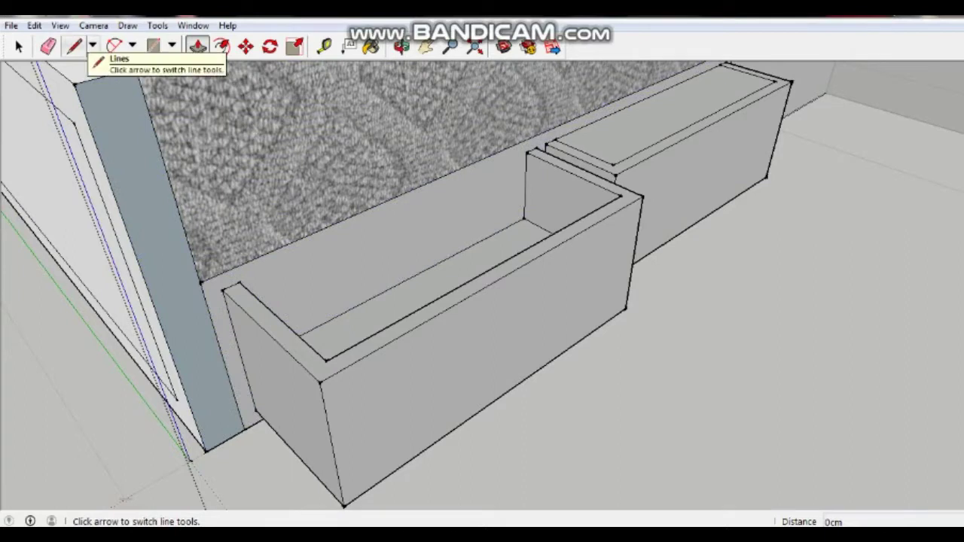
Step: Draw short 2 cm lines at the drawer's back corner and back edge to mark the back wall
{"action": "left_click", "coordinate": [73, 47]}
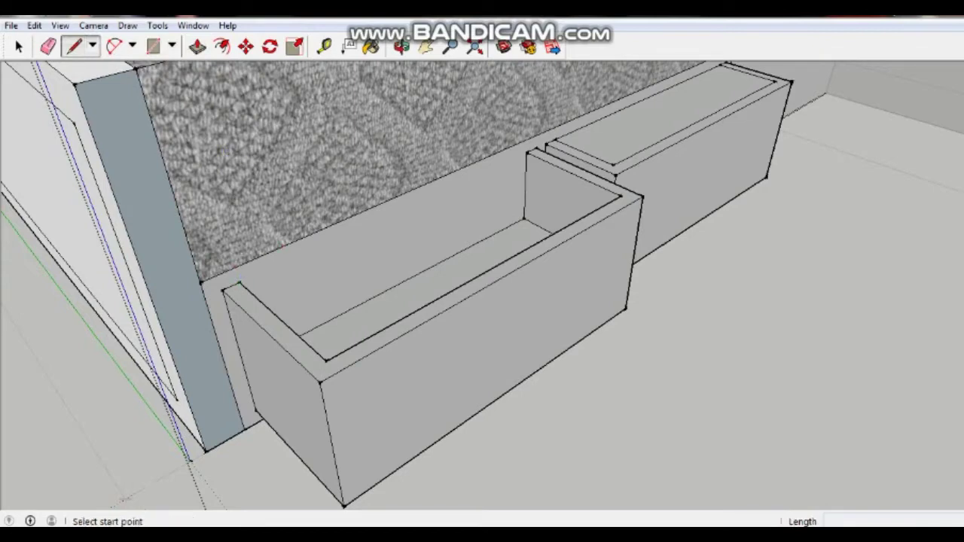
{"action": "left_click", "coordinate": [239, 284]}
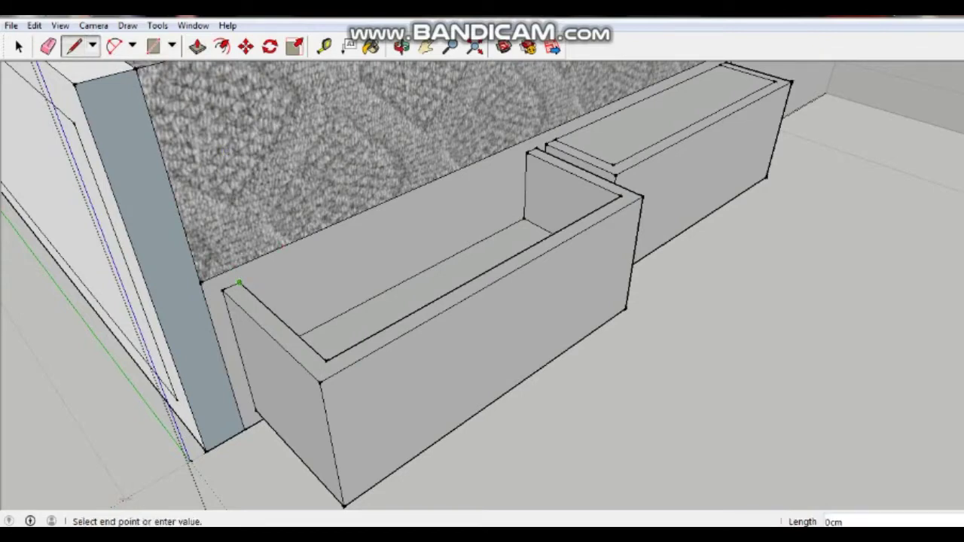
{"action": "left_click", "coordinate": [235, 268]}
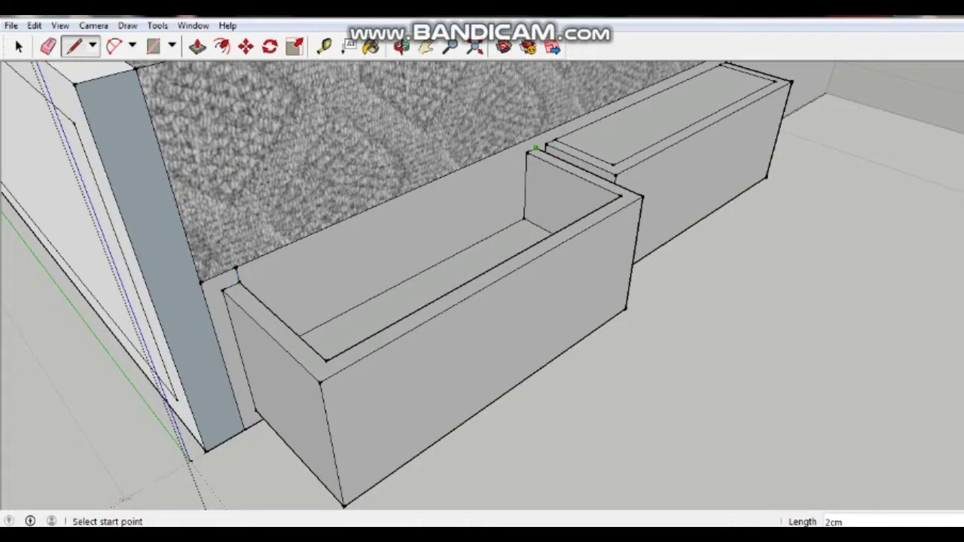
{"action": "left_click", "coordinate": [528, 153]}
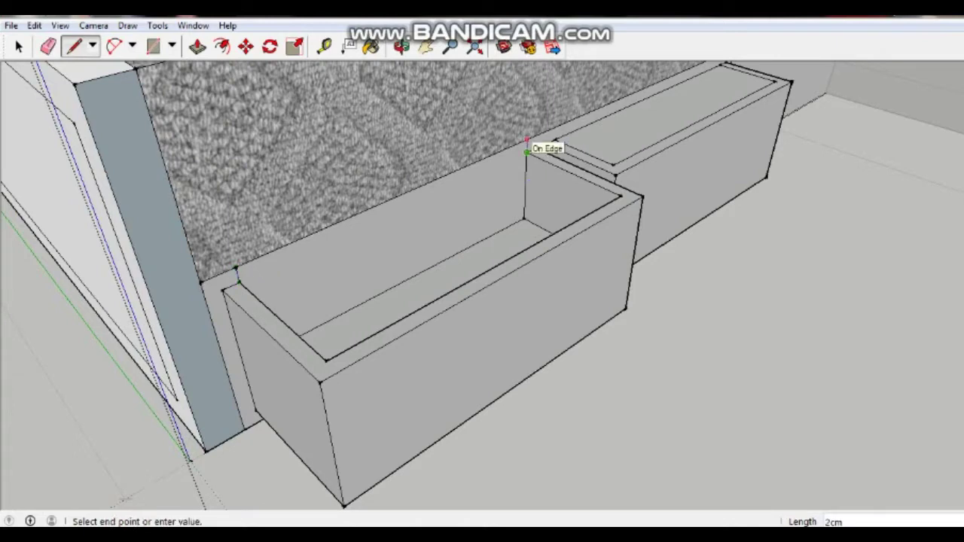
{"action": "left_click", "coordinate": [525, 151]}
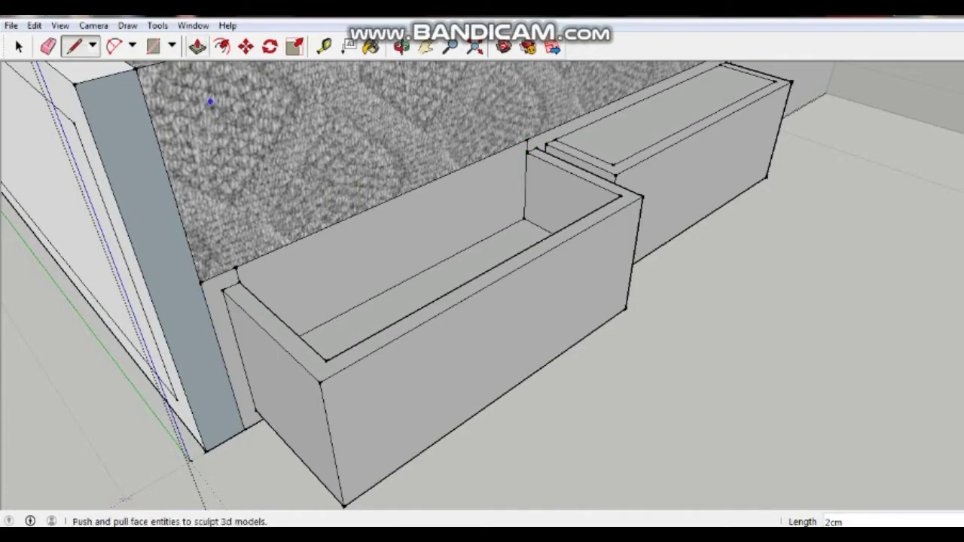
Step: Push the left drawer's inner face back 45 cm
{"action": "left_click", "coordinate": [197, 47]}
{"action": "left_click", "coordinate": [377, 248]}
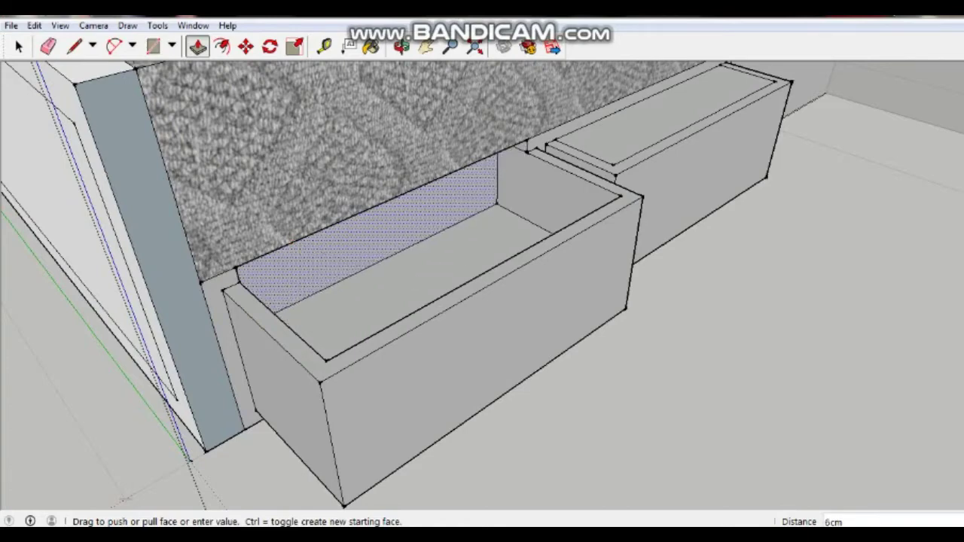
{"action": "middle_click_drag", "start_coordinate": [482, 302], "coordinate": [497, 272]}
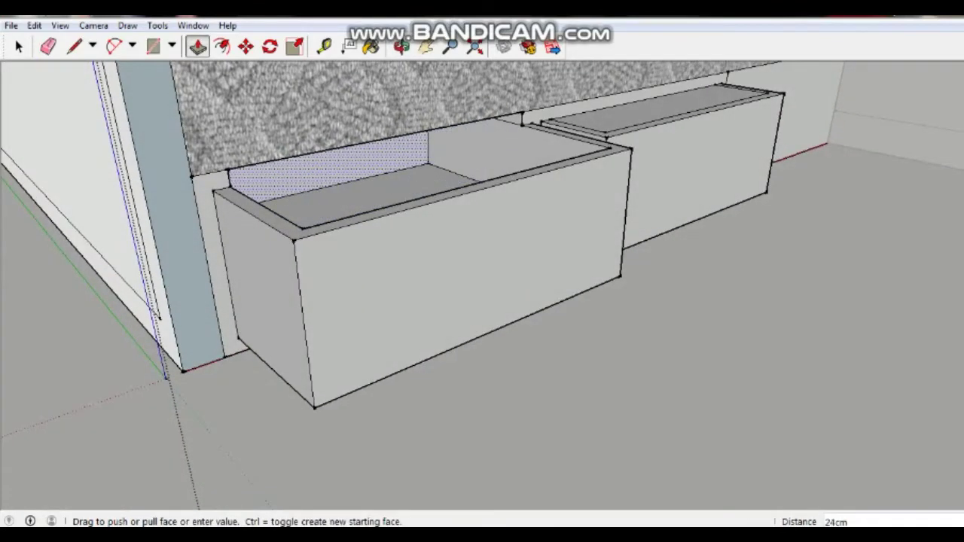
{"action": "left_click", "coordinate": [339, 173]}
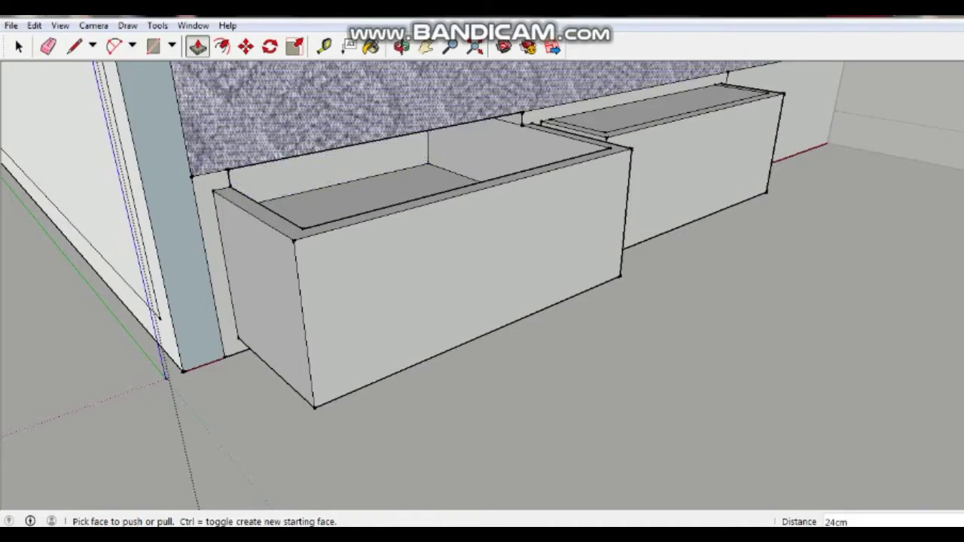
Step: Draw a line from the drawer corner to close off its top face
{"action": "left_click", "coordinate": [74, 46]}
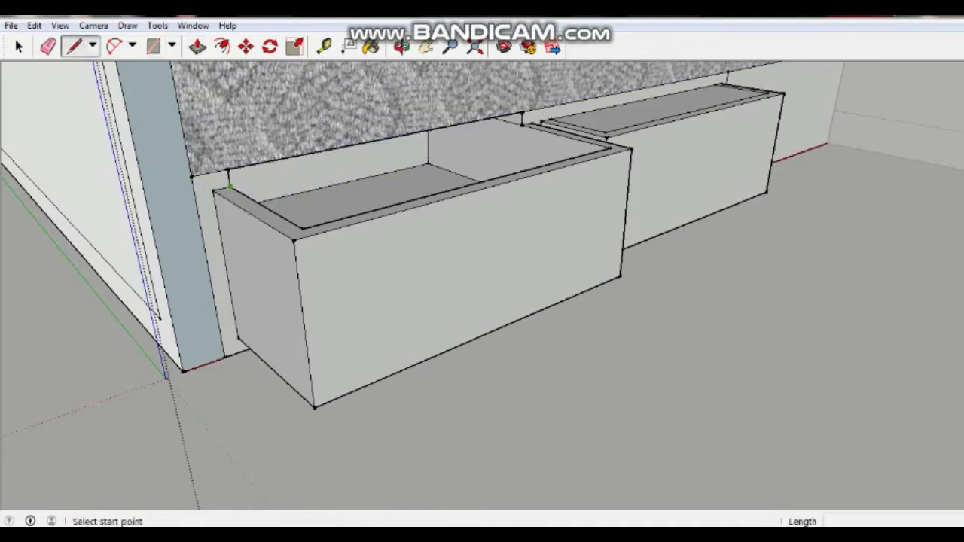
{"action": "left_click", "coordinate": [230, 186]}
{"action": "left_click", "coordinate": [523, 121]}
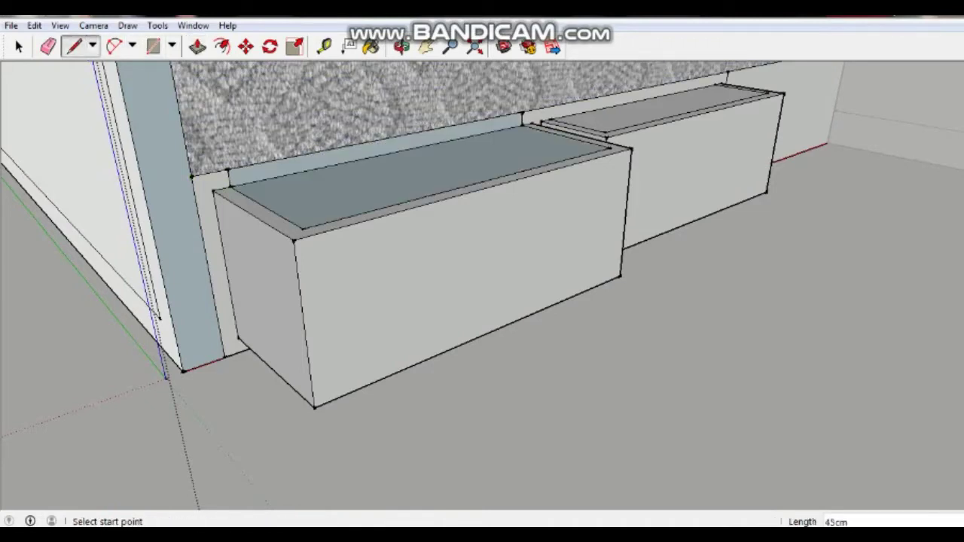
{"action": "middle_click_drag", "start_coordinate": [465, 160], "coordinate": [421, 221]}
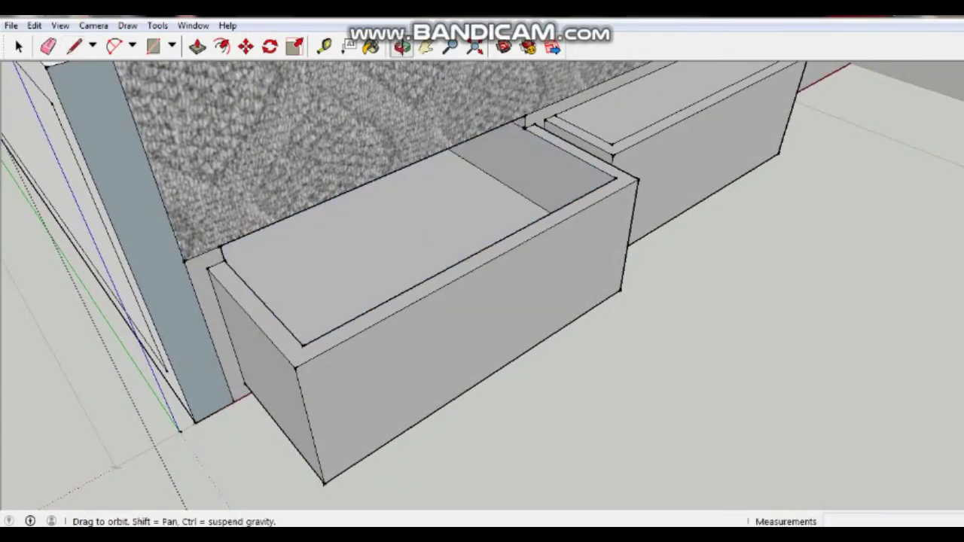
{"action": "mouse_move", "coordinate": [422, 220]}
{"action": "middle_mouse_down"}
{"action": "mouse_move", "coordinate": [475, 337]}
{"action": "mouse_move", "coordinate": [399, 245]}
{"action": "mouse_move", "coordinate": [367, 163]}
{"action": "middle_mouse_up"}
{"action": "scroll", "coordinate": [400, 246], "scroll_direction": "up", "scroll_amount": 2}
{"action": "scroll", "coordinate": [399, 245], "scroll_direction": "up", "scroll_amount": 2}
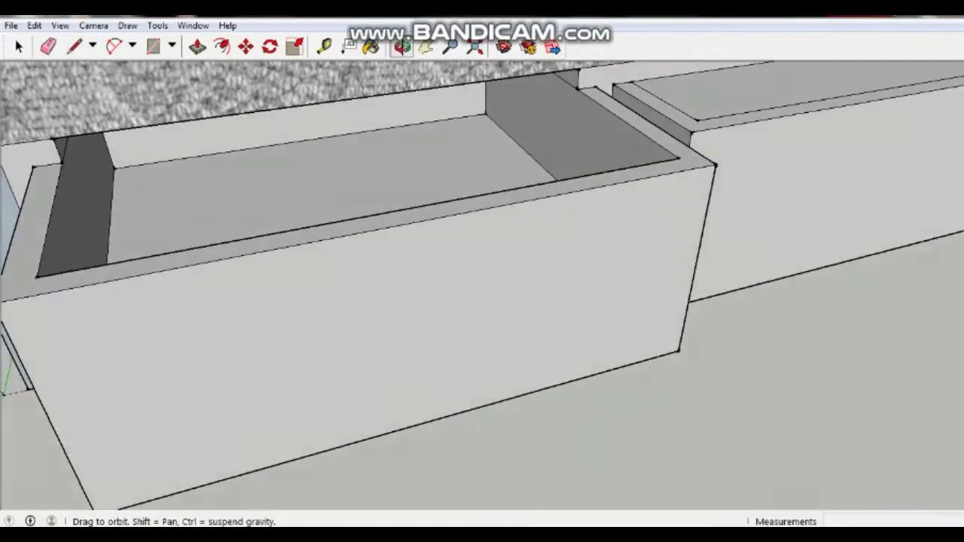
{"action": "middle_click_drag", "start_coordinate": [397, 218], "coordinate": [381, 177]}
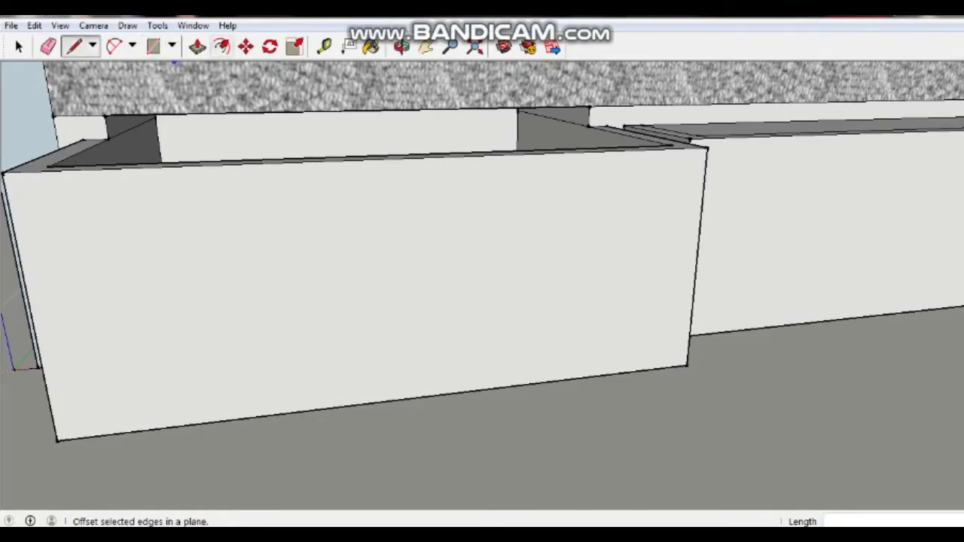
Step: Push the left drawer's inner top face down to hollow it and inspect it from several angles
{"action": "left_click", "coordinate": [197, 46]}
{"action": "left_click", "coordinate": [132, 135]}
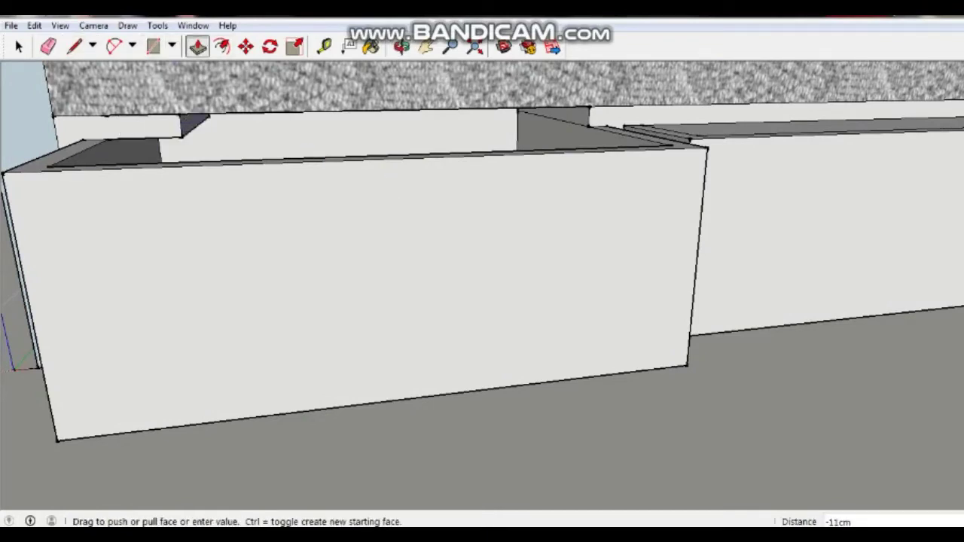
{"action": "left_click", "coordinate": [586, 115]}
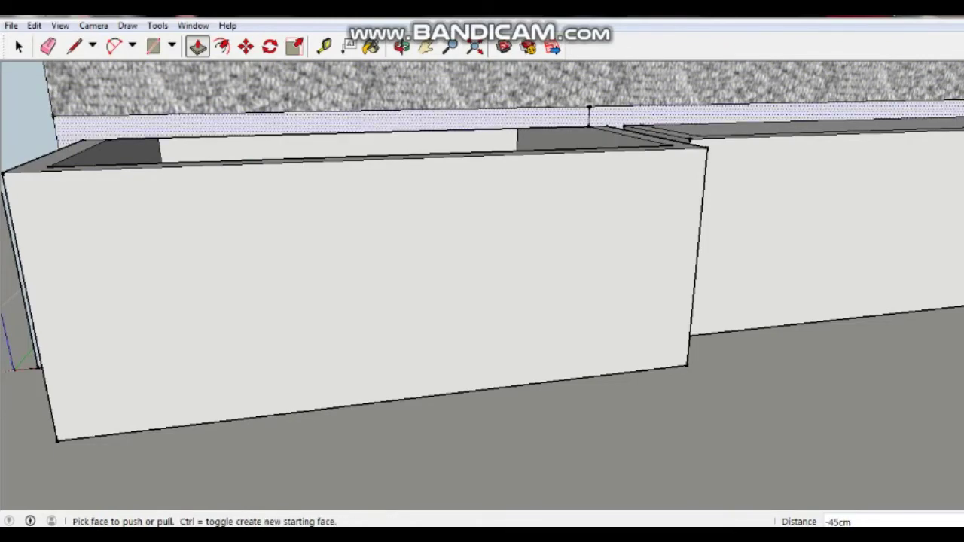
{"action": "middle_click_drag", "start_coordinate": [340, 143], "coordinate": [339, 196]}
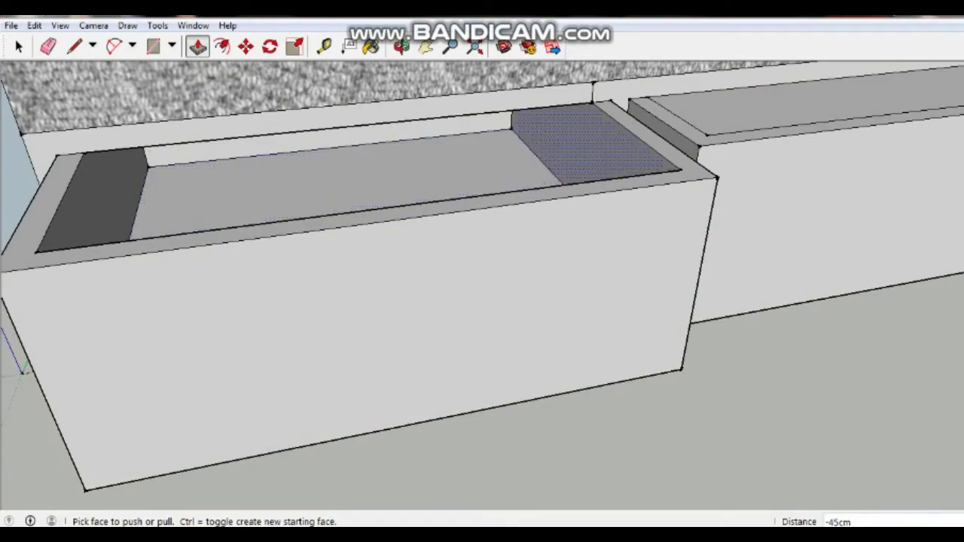
{"action": "mouse_move", "coordinate": [580, 144]}
{"action": "middle_mouse_down"}
{"action": "mouse_move", "coordinate": [490, 151]}
{"action": "mouse_move", "coordinate": [377, 339]}
{"action": "middle_mouse_up"}
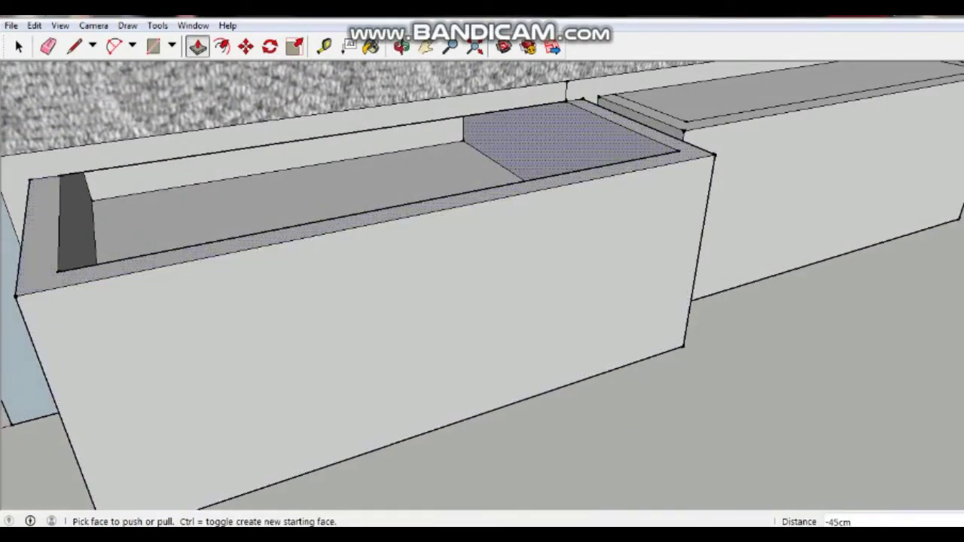
{"action": "middle_click_drag", "start_coordinate": [565, 143], "coordinate": [376, 196]}
{"action": "key", "text": "e"}
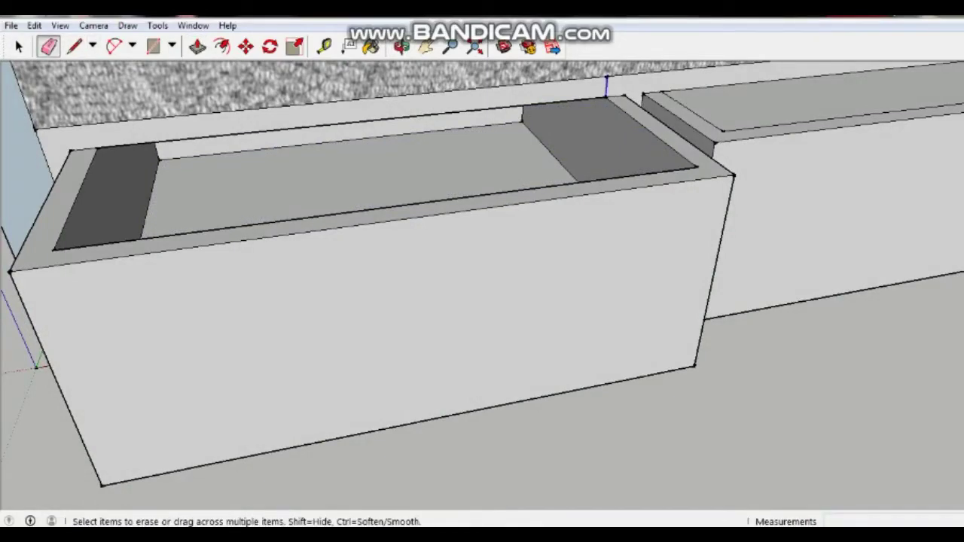
{"action": "middle_click_drag", "start_coordinate": [483, 301], "coordinate": [316, 287]}
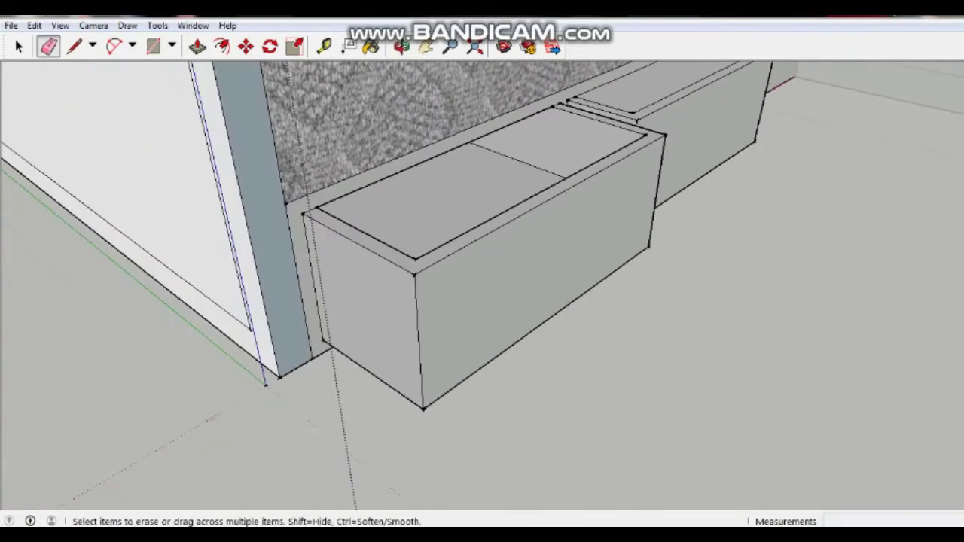
{"action": "middle_click_drag", "start_coordinate": [483, 302], "coordinate": [421, 294]}
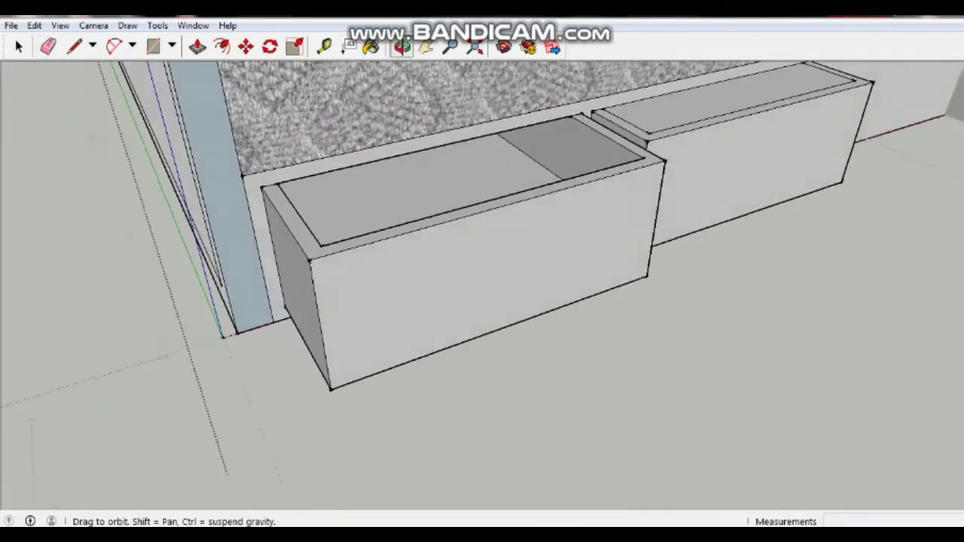
{"action": "middle_click_drag", "start_coordinate": [483, 301], "coordinate": [376, 362], "text": "shift"}
Step: Push the right drawer's inner top face down about 11 cm
{"action": "mouse_move", "coordinate": [482, 302]}
{"action": "middle_mouse_down"}
{"action": "mouse_move", "coordinate": [452, 287]}
{"action": "mouse_move", "coordinate": [498, 302]}
{"action": "middle_mouse_up"}
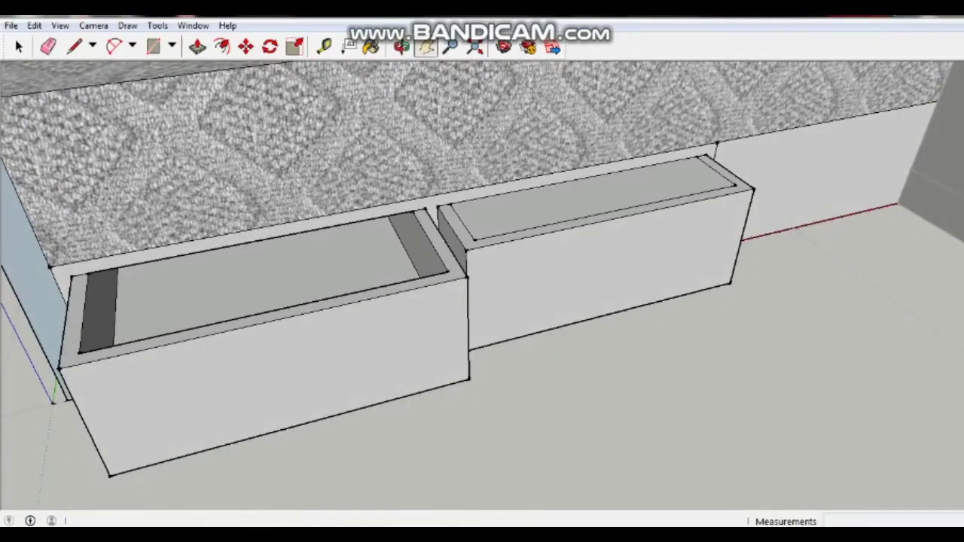
{"action": "left_click", "coordinate": [197, 46]}
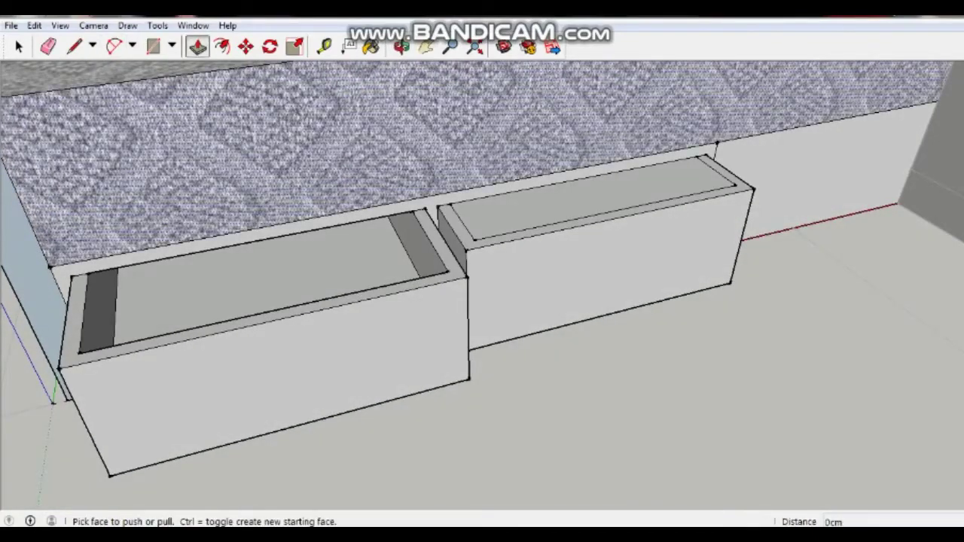
{"action": "left_click", "coordinate": [450, 228]}
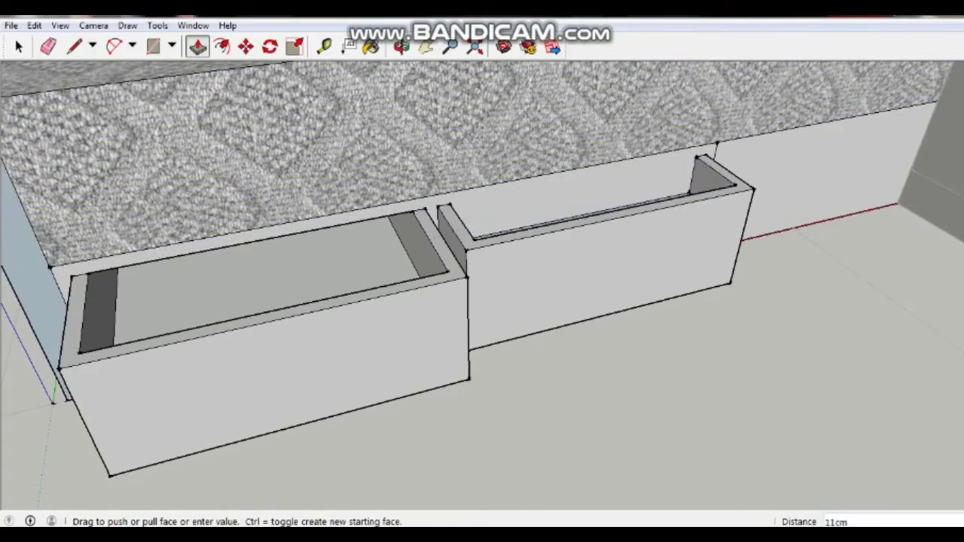
{"action": "left_click", "coordinate": [411, 258]}
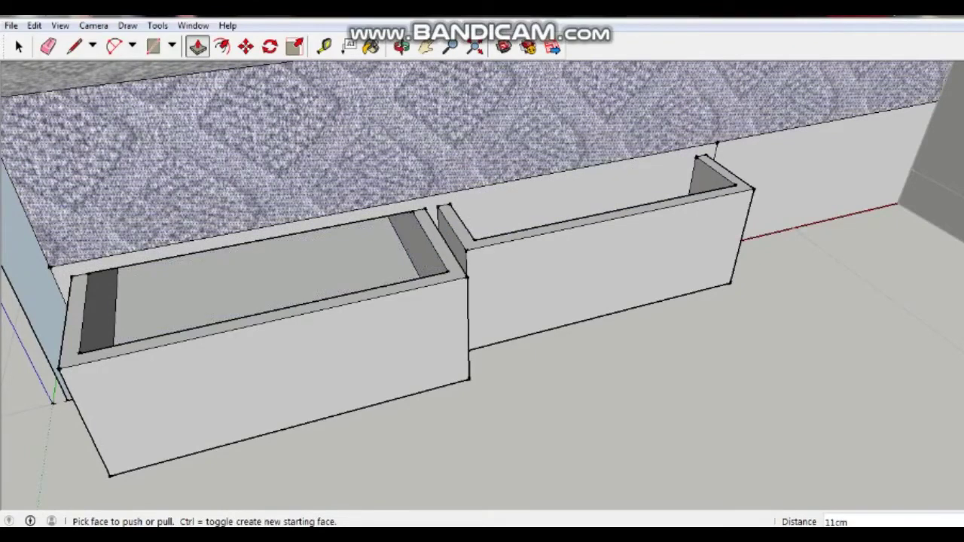
Step: Draw a 2 cm line at the right drawer's back corner
{"action": "left_click", "coordinate": [74, 47]}
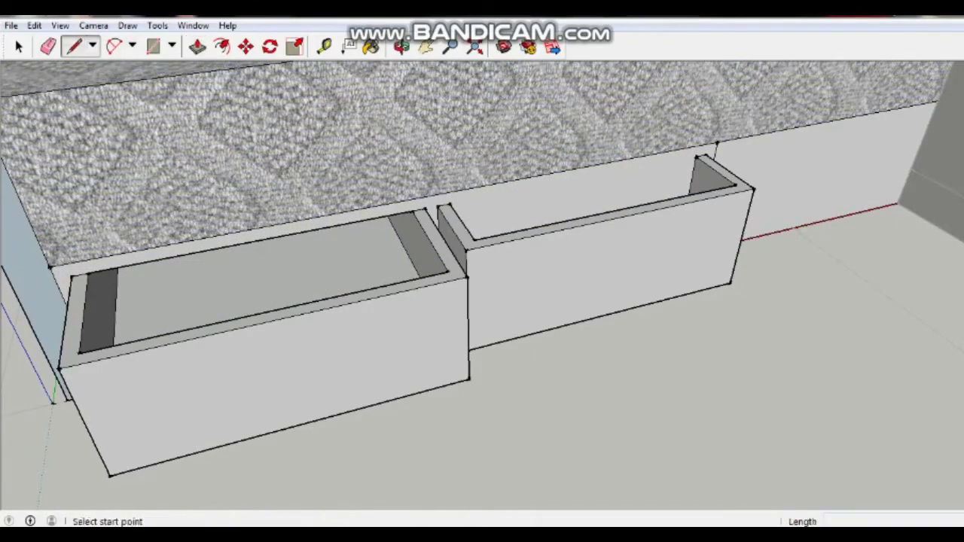
{"action": "left_click", "coordinate": [444, 201]}
{"action": "type", "text": "2cm"}
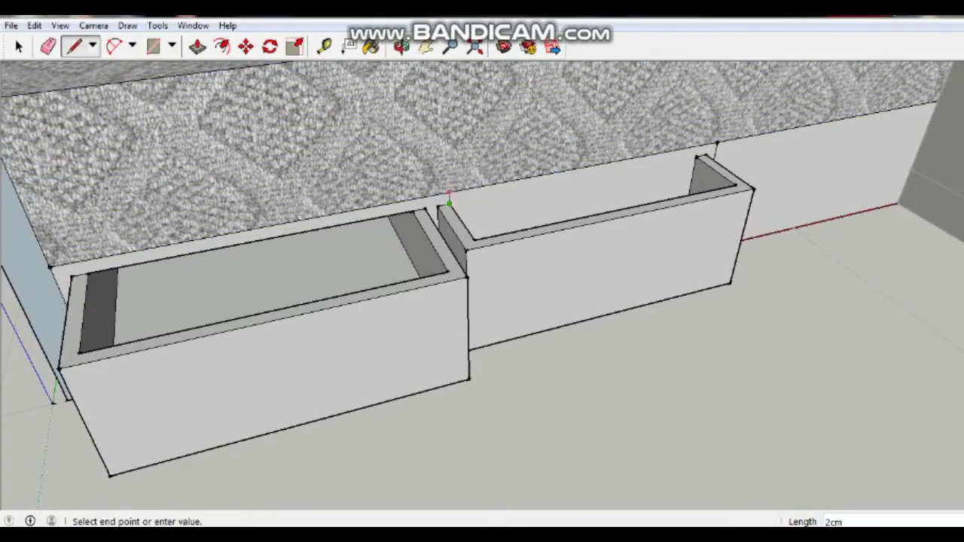
{"action": "key", "text": "Return"}
{"action": "left_click", "coordinate": [696, 157]}
{"action": "key", "text": "Escape"}
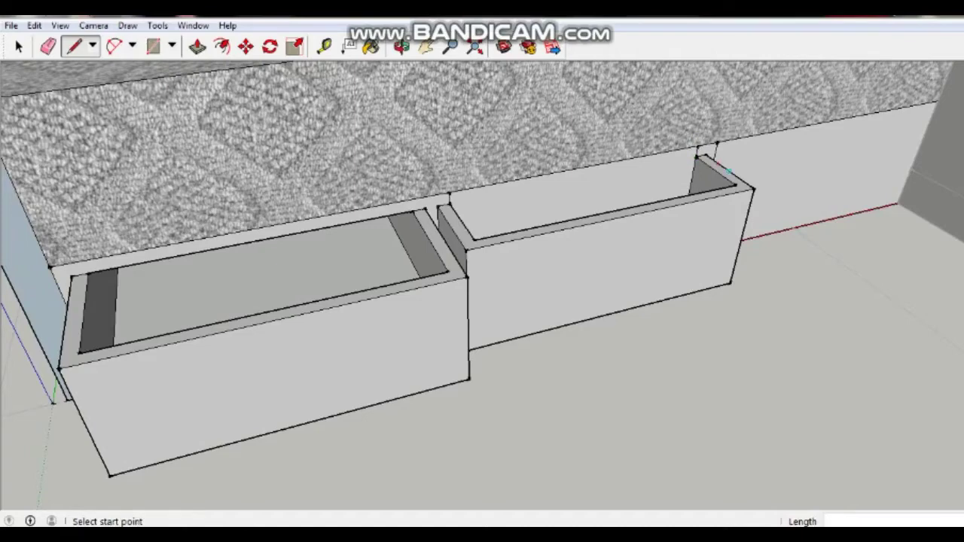
{"action": "scroll", "coordinate": [714, 167], "scroll_direction": "up", "scroll_amount": 1}
{"action": "middle_click_drag", "start_coordinate": [601, 217], "coordinate": [578, 174]}
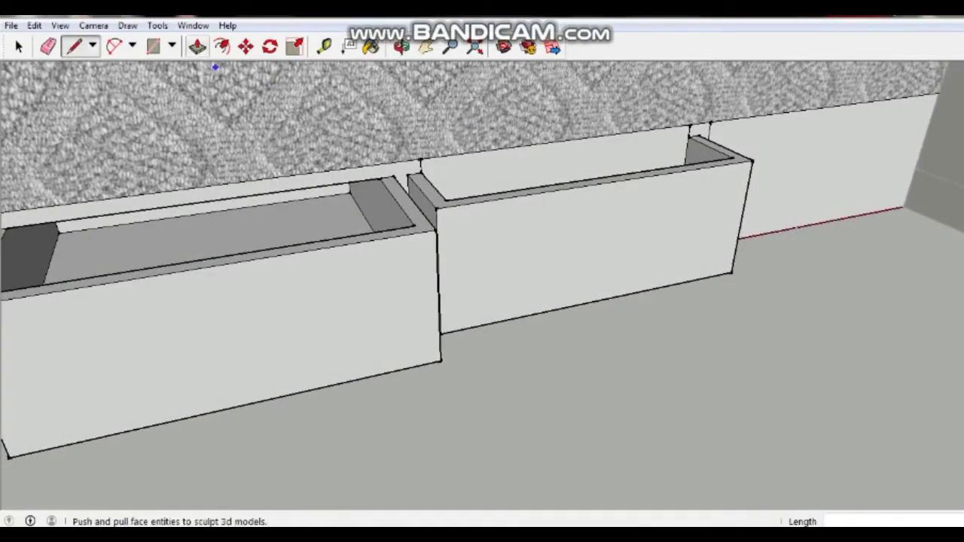
Step: Push the right drawer's inner faces 24 cm and deeper, then erase the stray edge between drawers
{"action": "left_click", "coordinate": [198, 46]}
{"action": "left_click_drag", "start_coordinate": [554, 162], "coordinate": [332, 196]}
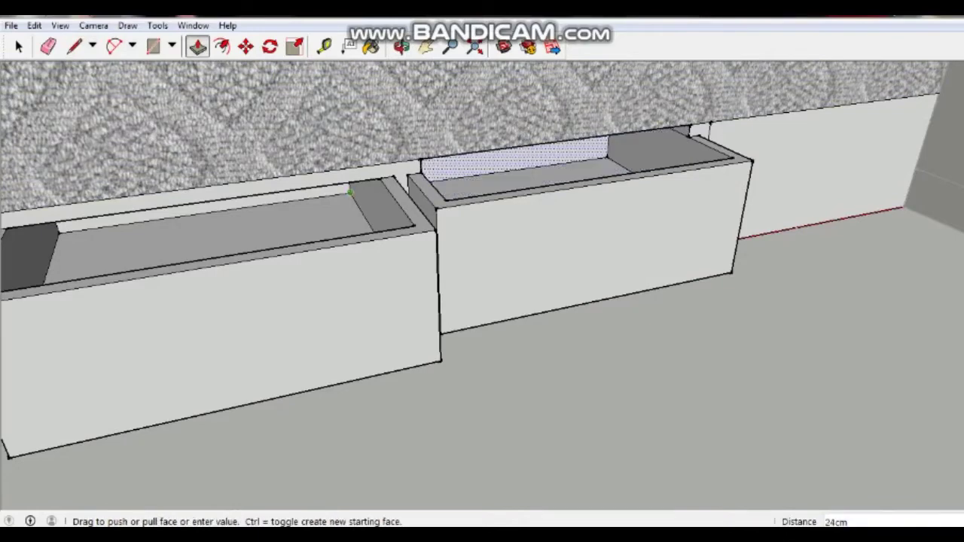
{"action": "left_click", "coordinate": [332, 195]}
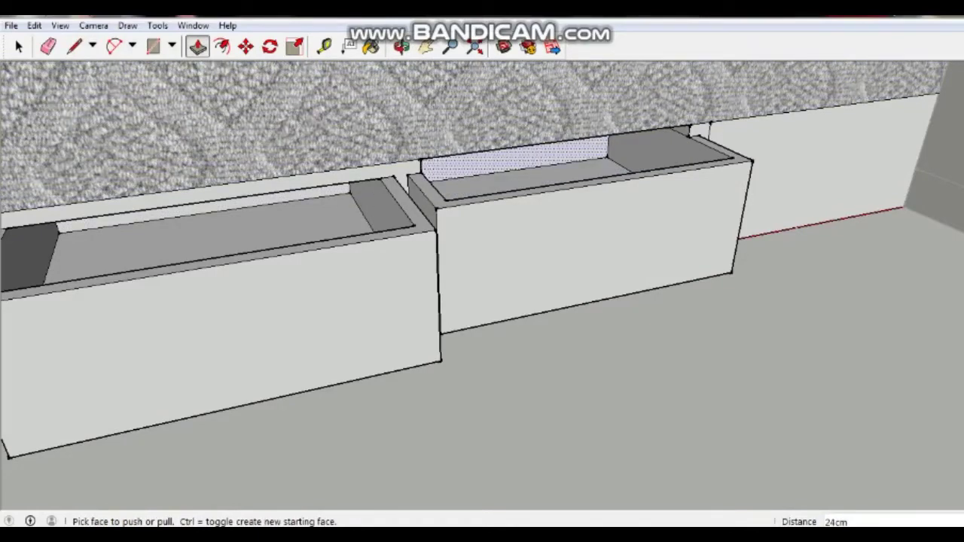
{"action": "left_click", "coordinate": [648, 144]}
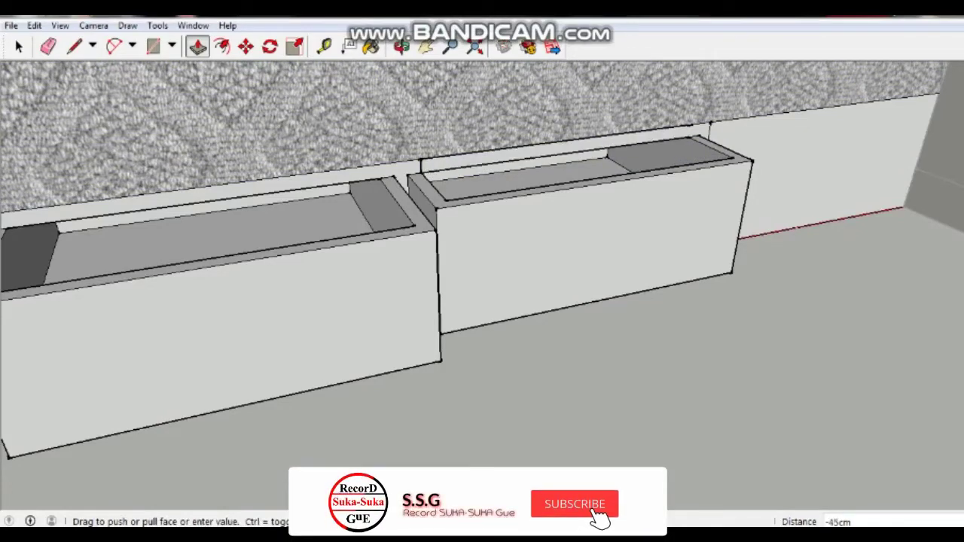
{"action": "left_click", "coordinate": [557, 154]}
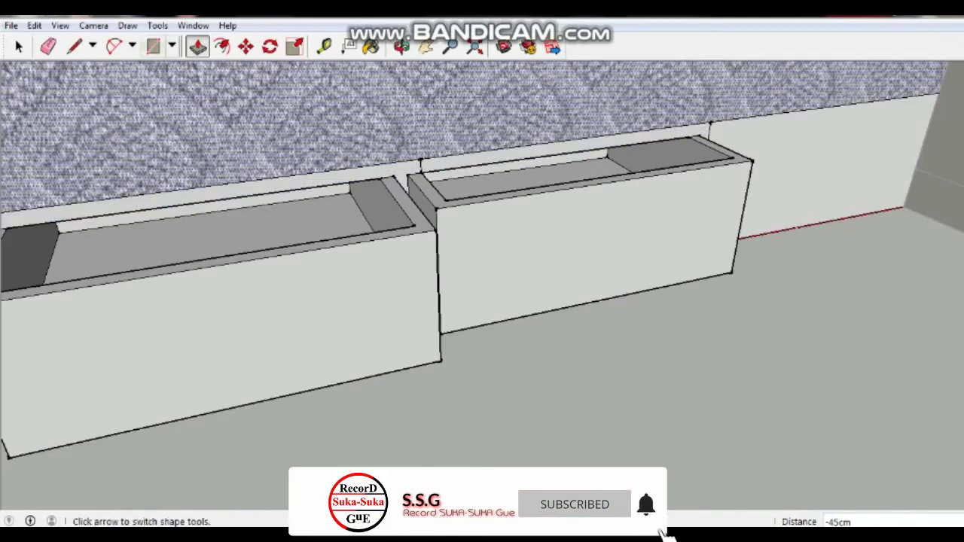
{"action": "left_click", "coordinate": [49, 46]}
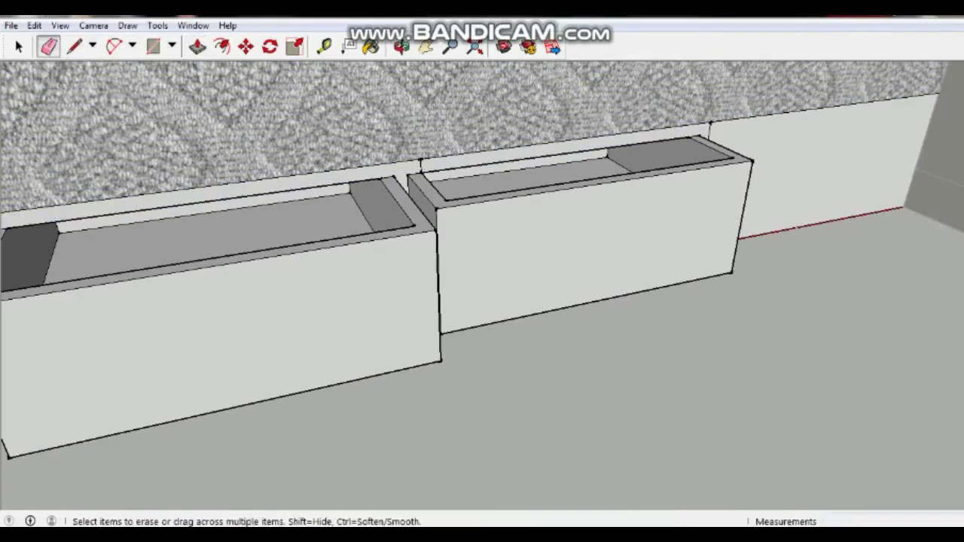
{"action": "left_click", "coordinate": [421, 165]}
Step: Draw a horizontal handle line across the left drawer's front
{"action": "scroll", "coordinate": [603, 170], "scroll_direction": "down", "scroll_amount": 3}
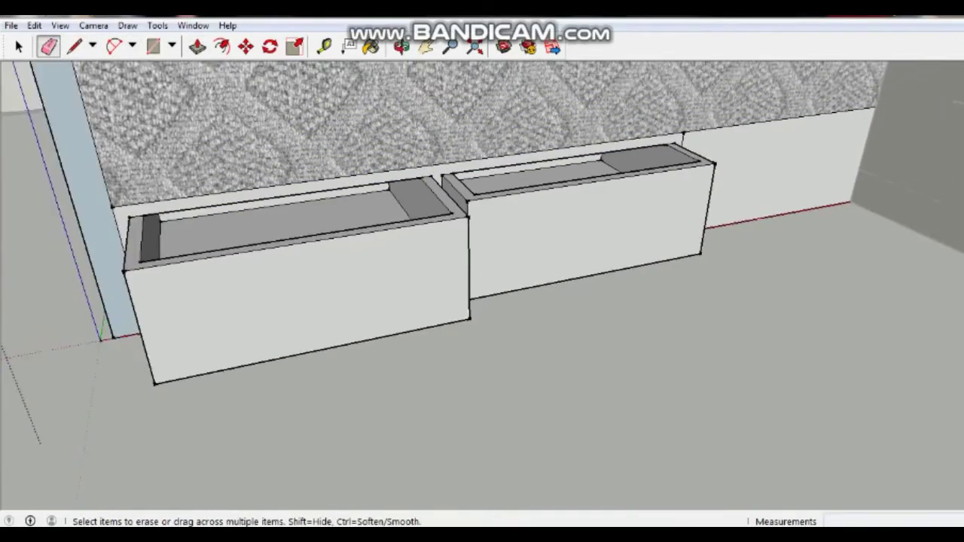
{"action": "middle_click_drag", "start_coordinate": [603, 226], "coordinate": [603, 211]}
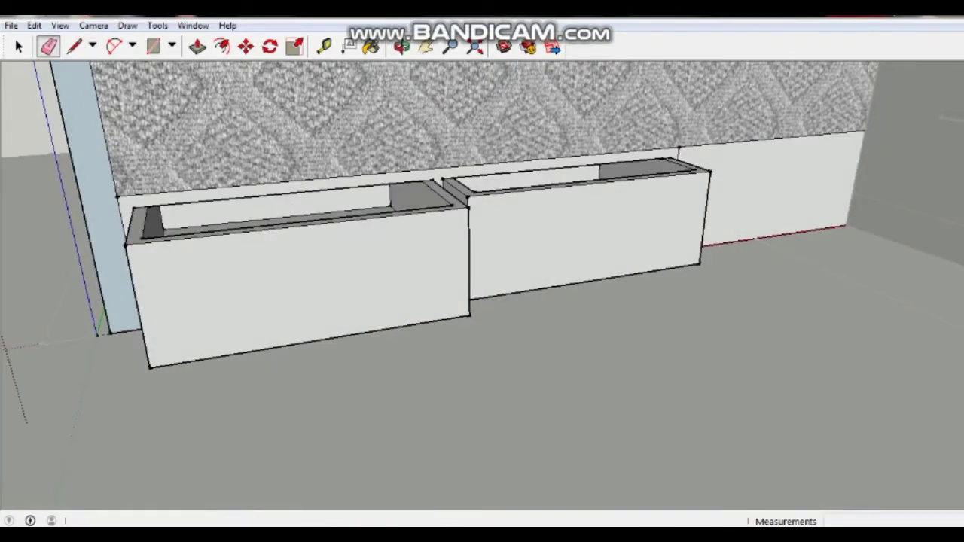
{"action": "scroll", "coordinate": [509, 177], "scroll_direction": "down", "scroll_amount": 2}
{"action": "mouse_move", "coordinate": [482, 271]}
{"action": "middle_mouse_down"}
{"action": "mouse_move", "coordinate": [430, 275]}
{"action": "mouse_move", "coordinate": [512, 280]}
{"action": "middle_mouse_up"}
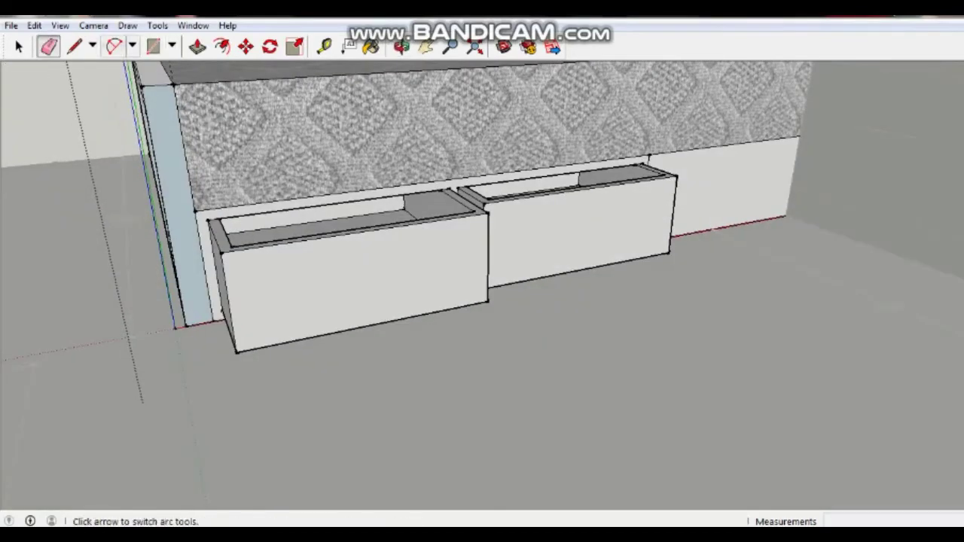
{"action": "left_click", "coordinate": [74, 45]}
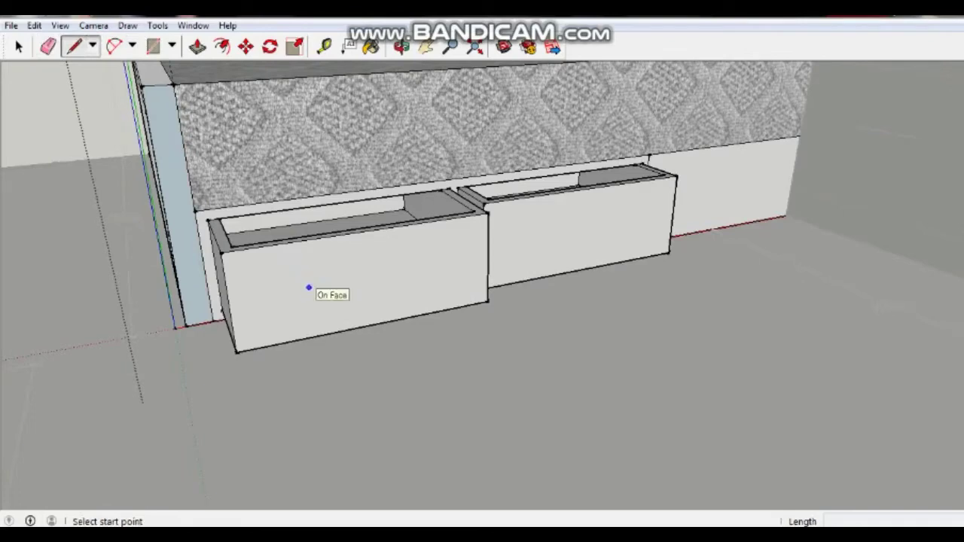
{"action": "left_click", "coordinate": [309, 288]}
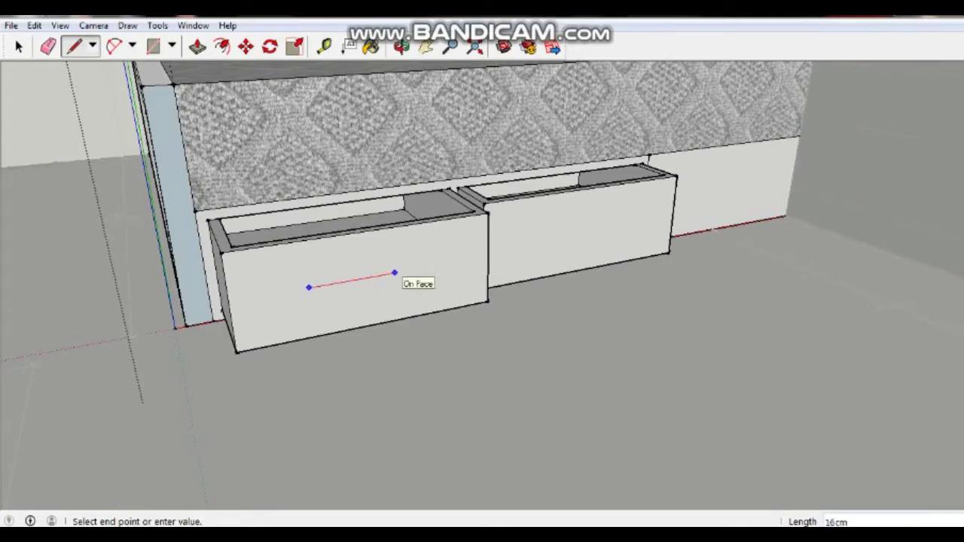
{"action": "left_click", "coordinate": [395, 273]}
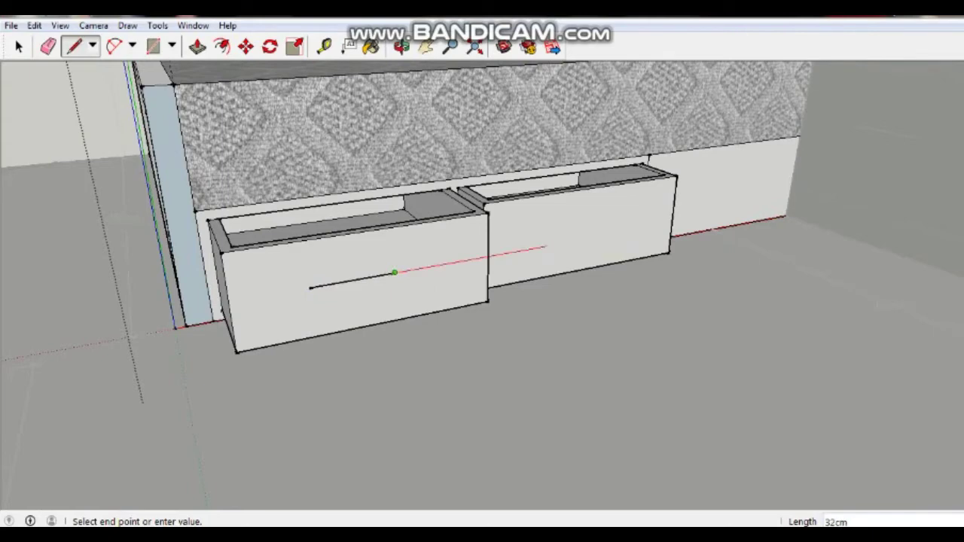
{"action": "key", "text": "Escape"}
Step: Draw a matching 18 cm handle line across the second drawer's front
{"action": "middle_click_drag", "start_coordinate": [527, 301], "coordinate": [422, 301]}
{"action": "middle_click_drag", "start_coordinate": [517, 246], "coordinate": [538, 270]}
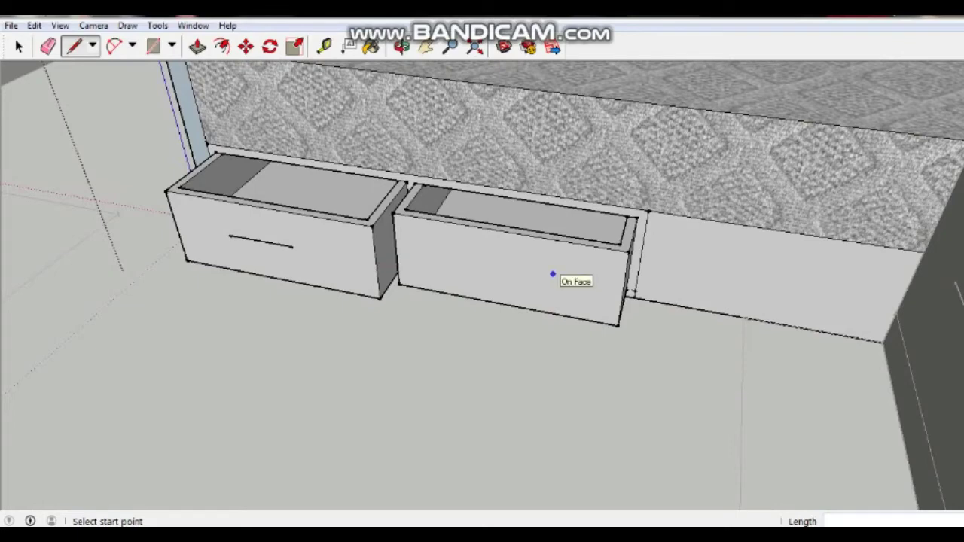
{"action": "left_click", "coordinate": [553, 274]}
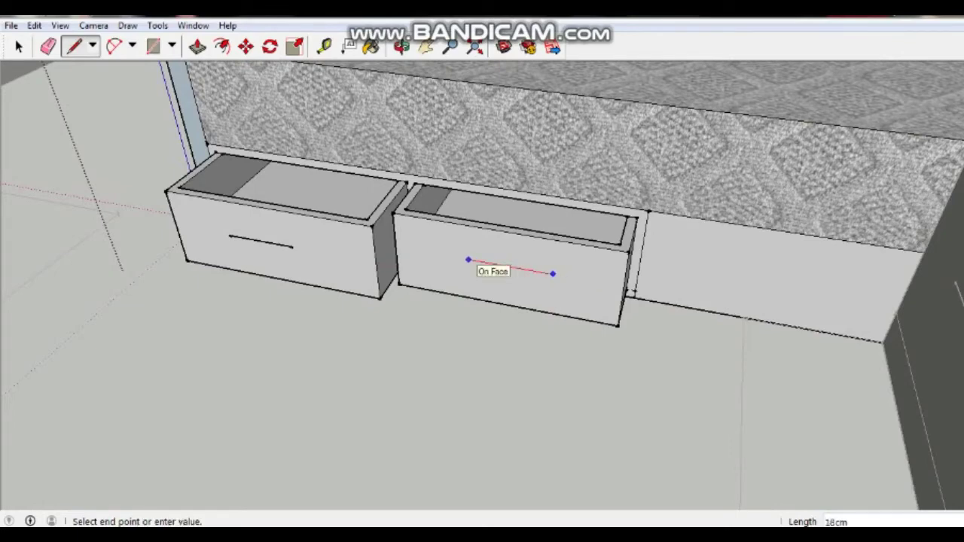
{"action": "left_click", "coordinate": [469, 260]}
{"action": "key", "text": "Escape"}
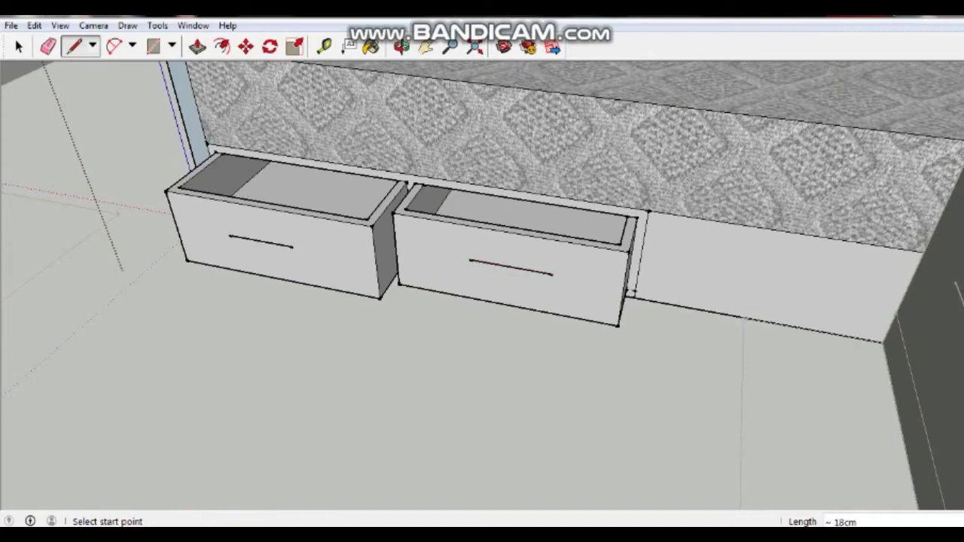
{"action": "scroll", "coordinate": [512, 324], "scroll_direction": "down", "scroll_amount": 2}
{"action": "mouse_move", "coordinate": [452, 357]}
{"action": "middle_mouse_down"}
{"action": "mouse_move", "coordinate": [482, 316]}
{"action": "mouse_move", "coordinate": [504, 343]}
{"action": "middle_mouse_up"}
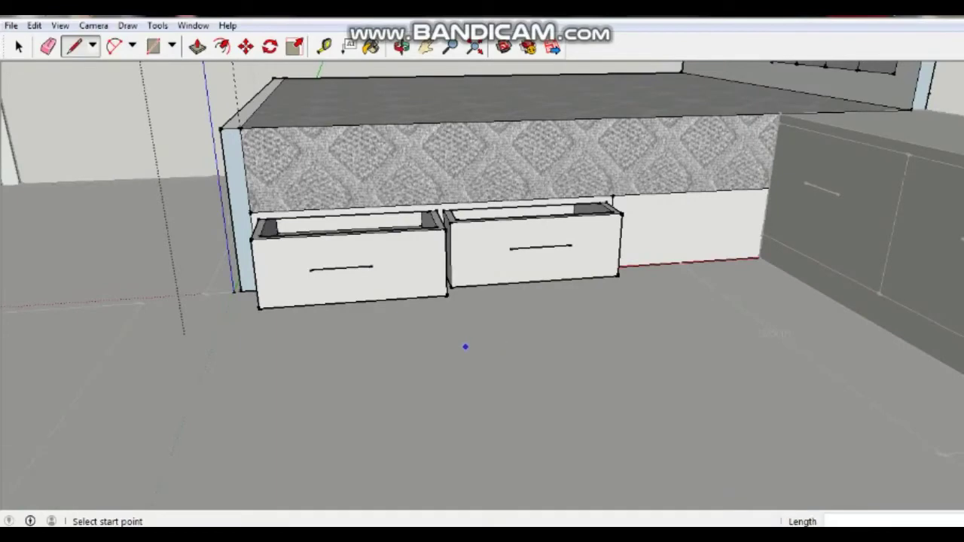
{"action": "scroll", "coordinate": [389, 352], "scroll_direction": "down", "scroll_amount": 2}
{"action": "scroll", "coordinate": [392, 349], "scroll_direction": "down", "scroll_amount": 1}
{"action": "mouse_move", "coordinate": [399, 347]}
{"action": "middle_mouse_down"}
{"action": "mouse_move", "coordinate": [407, 377]}
{"action": "mouse_move", "coordinate": [467, 334]}
{"action": "middle_mouse_up"}
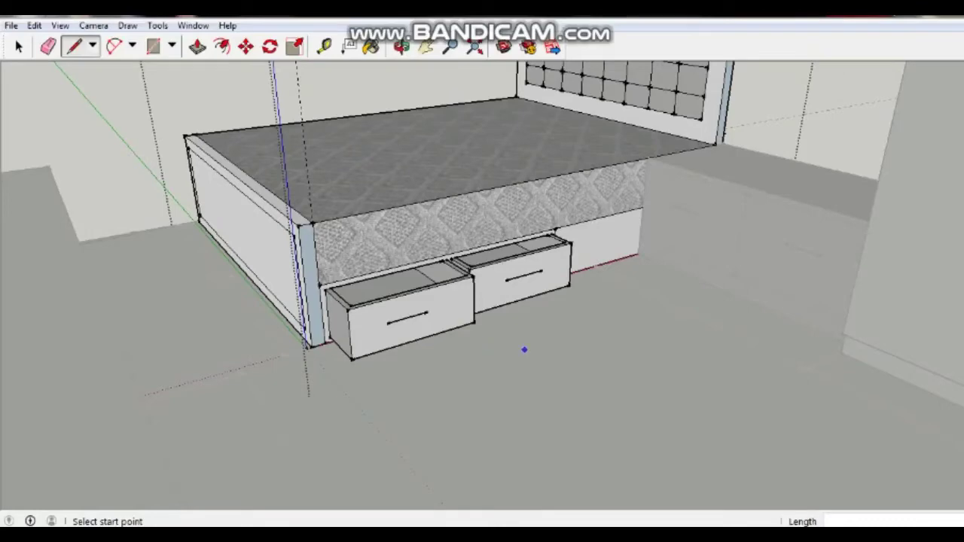
{"action": "middle_click_drag", "start_coordinate": [339, 347], "coordinate": [317, 355]}
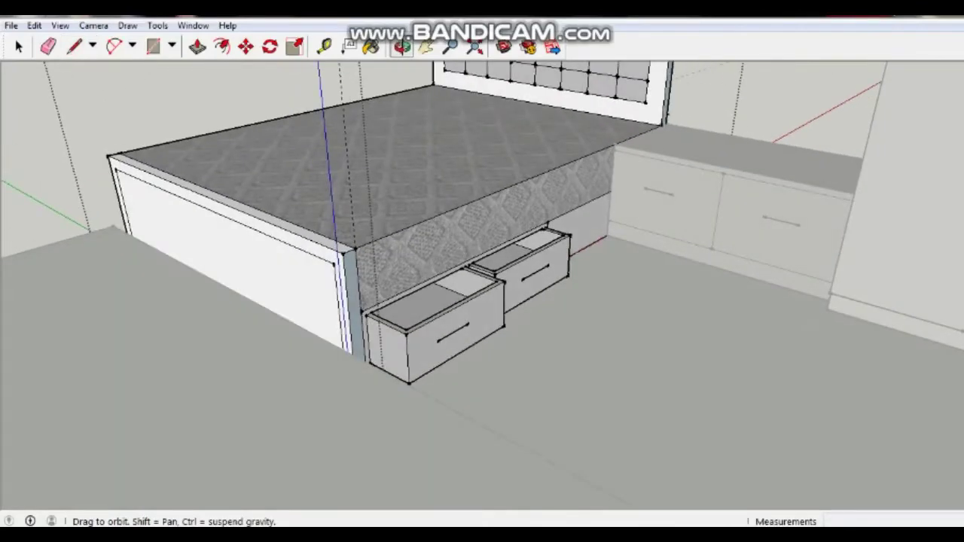
{"action": "middle_click_drag", "start_coordinate": [226, 324], "coordinate": [265, 318]}
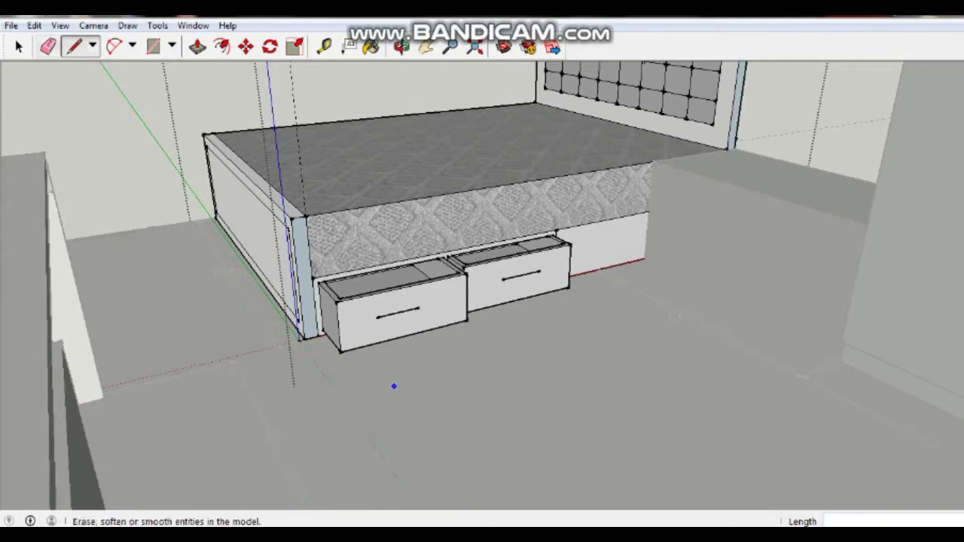
Step: Measure the drawer front corner to corner with Tape Measure, confirming about 49 cm
{"action": "left_click", "coordinate": [19, 46]}
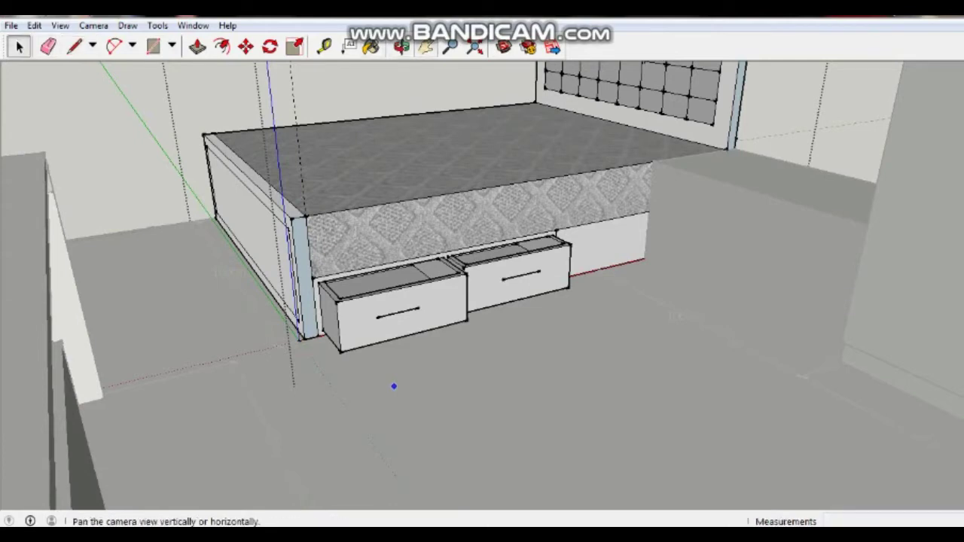
{"action": "left_click", "coordinate": [324, 46]}
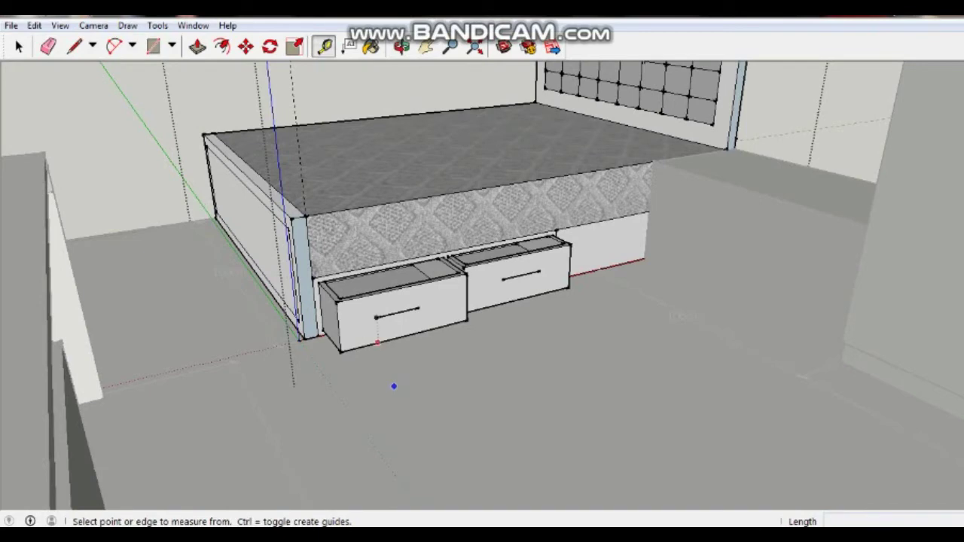
{"action": "scroll", "coordinate": [393, 386], "scroll_direction": "up", "scroll_amount": 1}
{"action": "scroll", "coordinate": [393, 387], "scroll_direction": "up", "scroll_amount": 1}
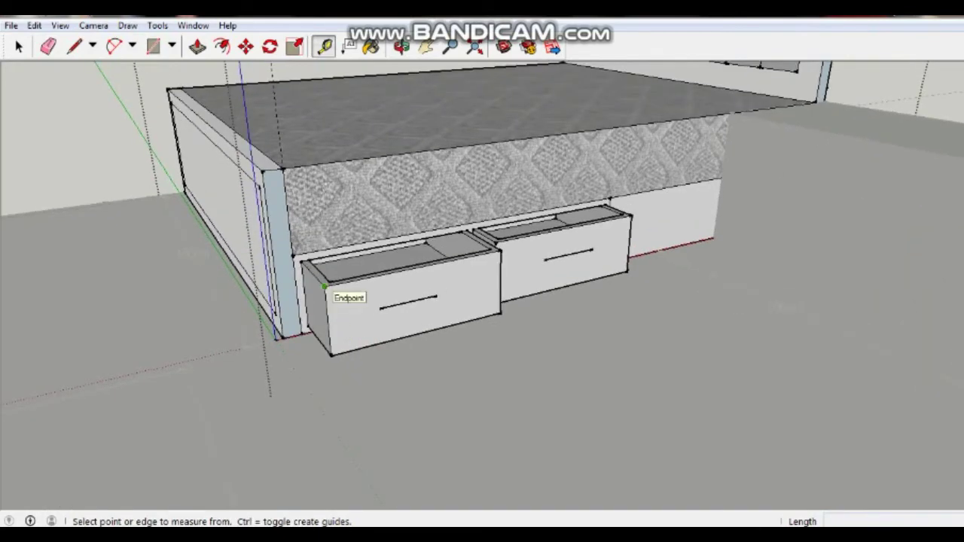
{"action": "left_click", "coordinate": [324, 286]}
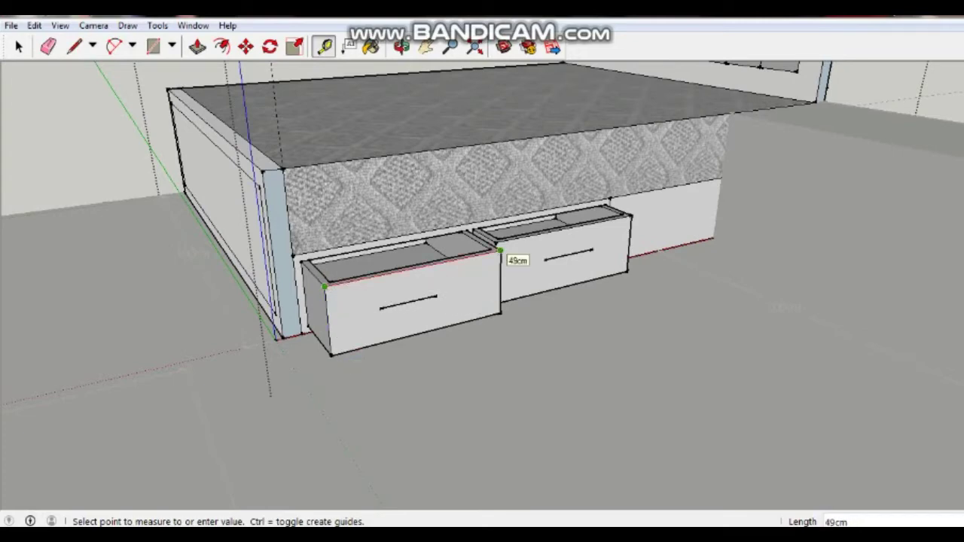
{"action": "left_click", "coordinate": [500, 250]}
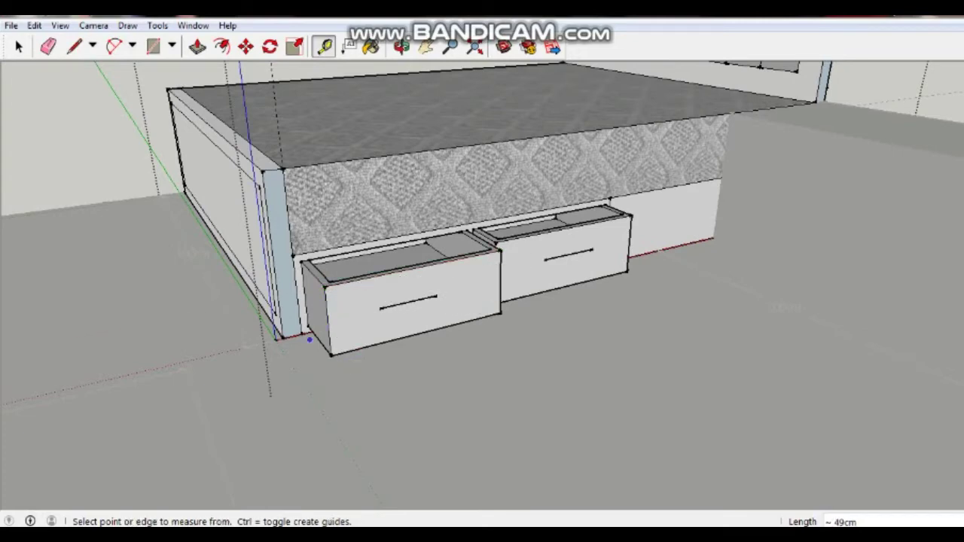
Step: Orbit and pan until the bed's side panel fills the view
{"action": "middle_click_drag", "start_coordinate": [97, 295], "coordinate": [302, 316]}
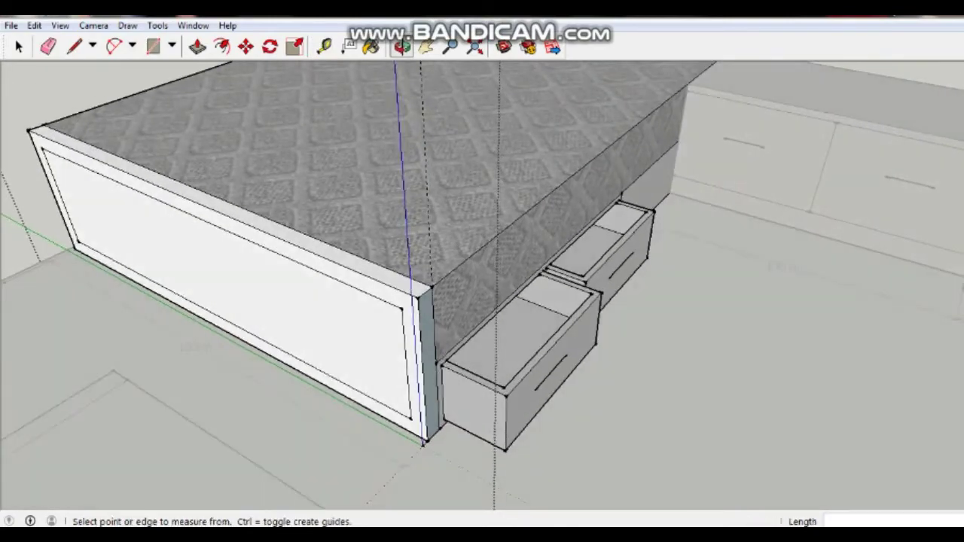
{"action": "scroll", "coordinate": [196, 334], "scroll_direction": "up", "scroll_amount": 3}
{"action": "middle_click_drag", "start_coordinate": [93, 286], "coordinate": [148, 270]}
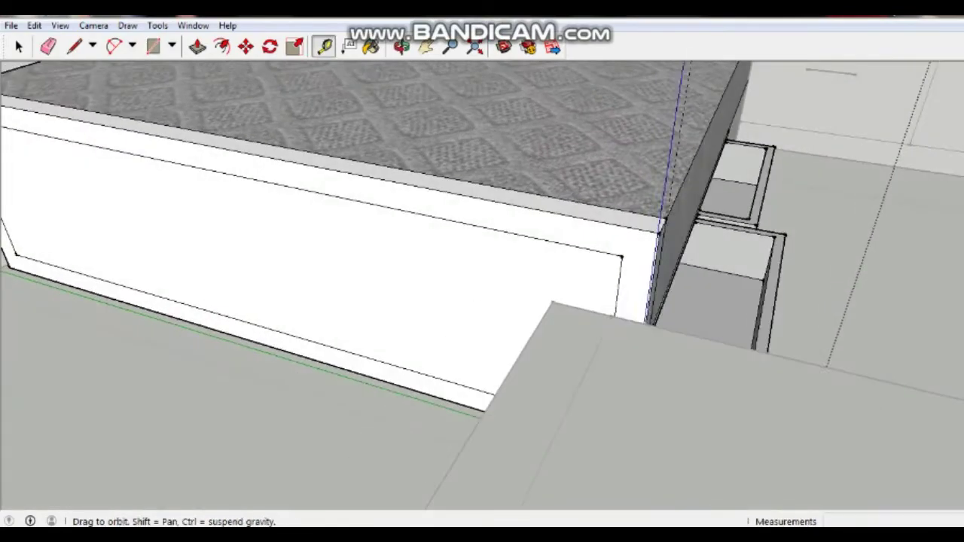
{"action": "left_click_drag", "start_coordinate": [377, 301], "coordinate": [648, 234]}
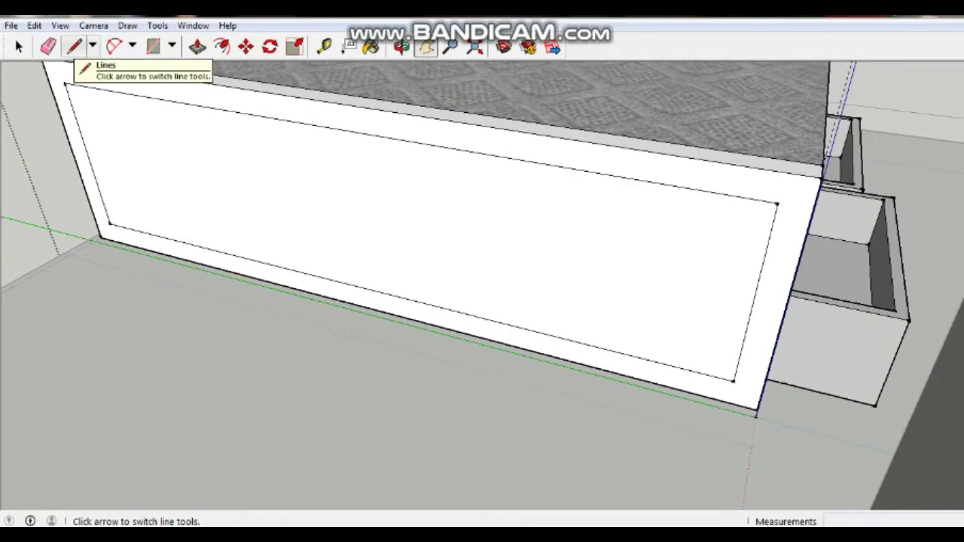
Step: Place a guide point 19 cm up from the panel's lower-left corner
{"action": "key", "text": "t"}
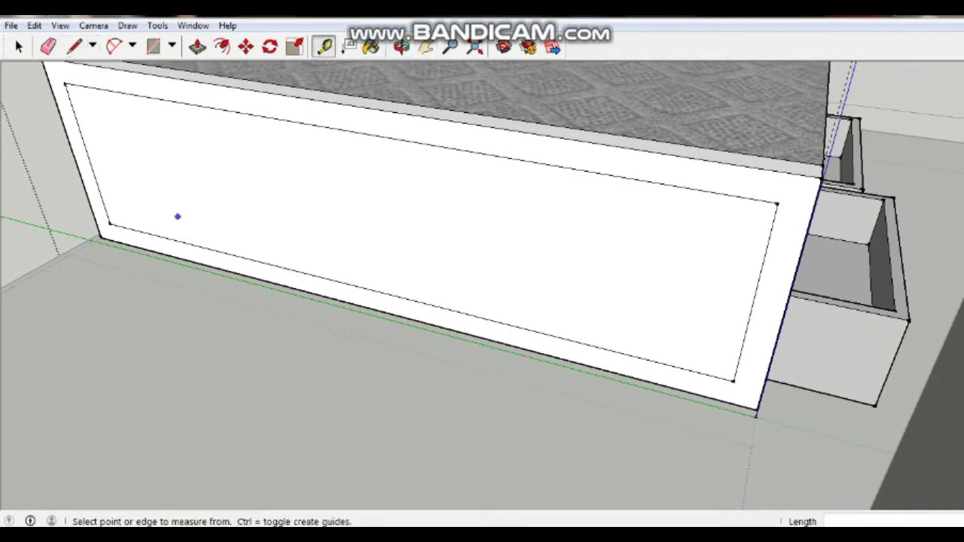
{"action": "left_click", "coordinate": [109, 224]}
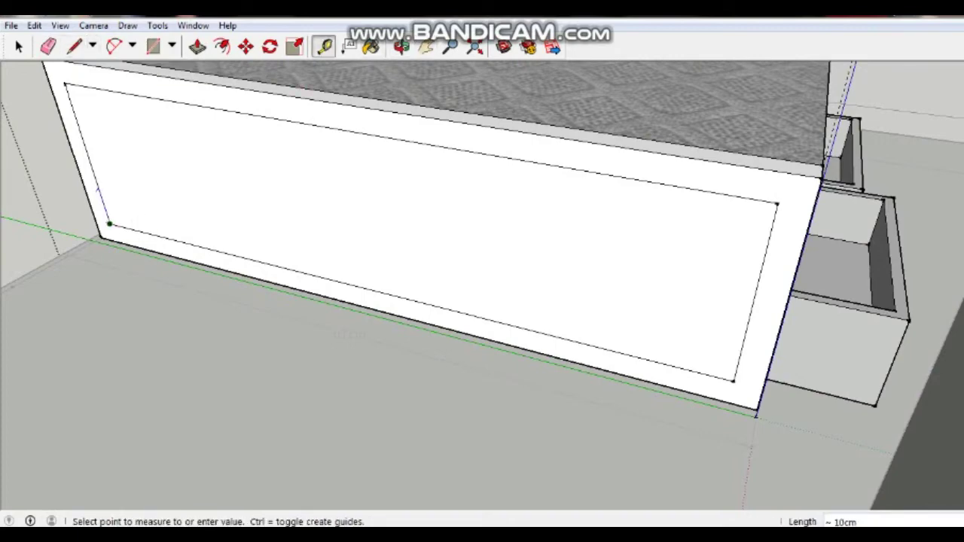
{"action": "type", "text": "19"}
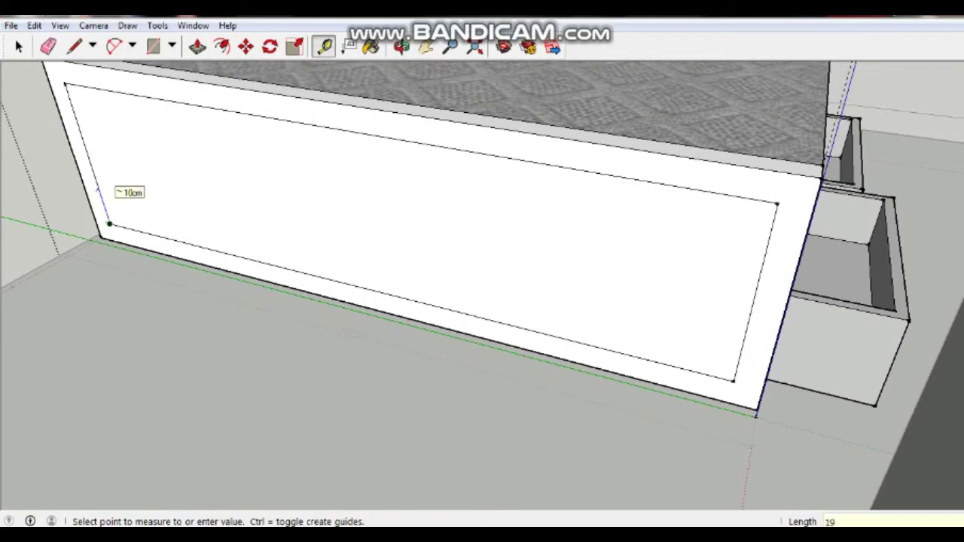
{"action": "key", "text": "Return"}
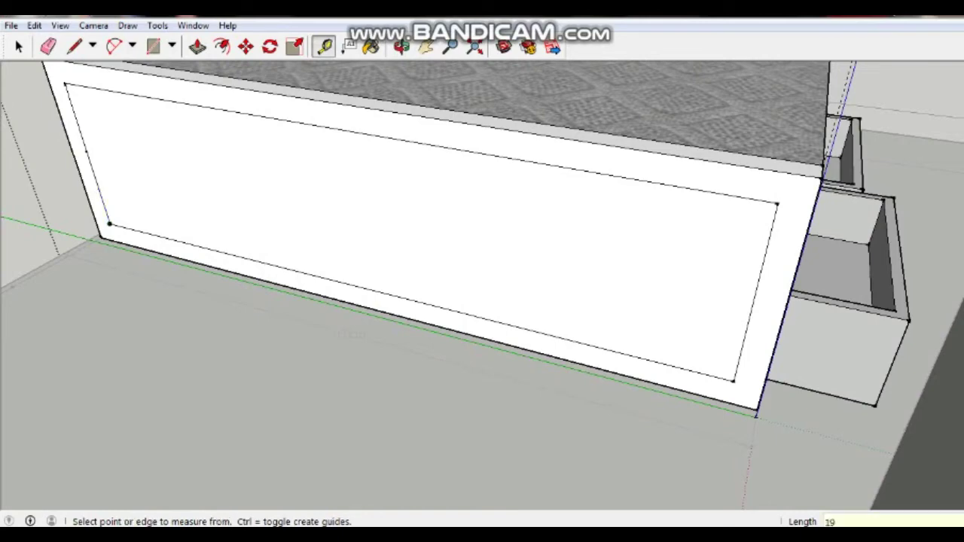
Step: Place a second guide point 49 cm along the panel's bottom edge
{"action": "left_click", "coordinate": [110, 224]}
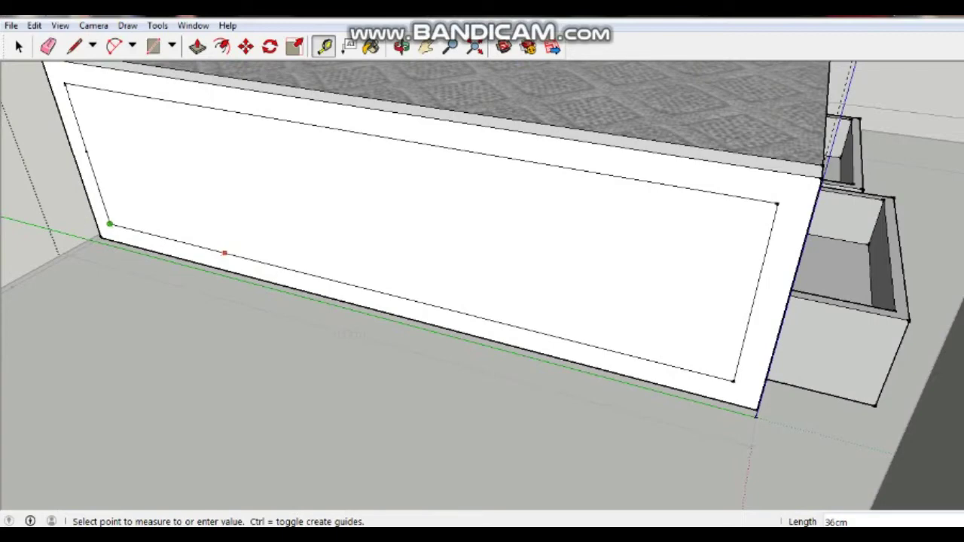
{"action": "type", "text": "49"}
{"action": "key", "text": "Return"}
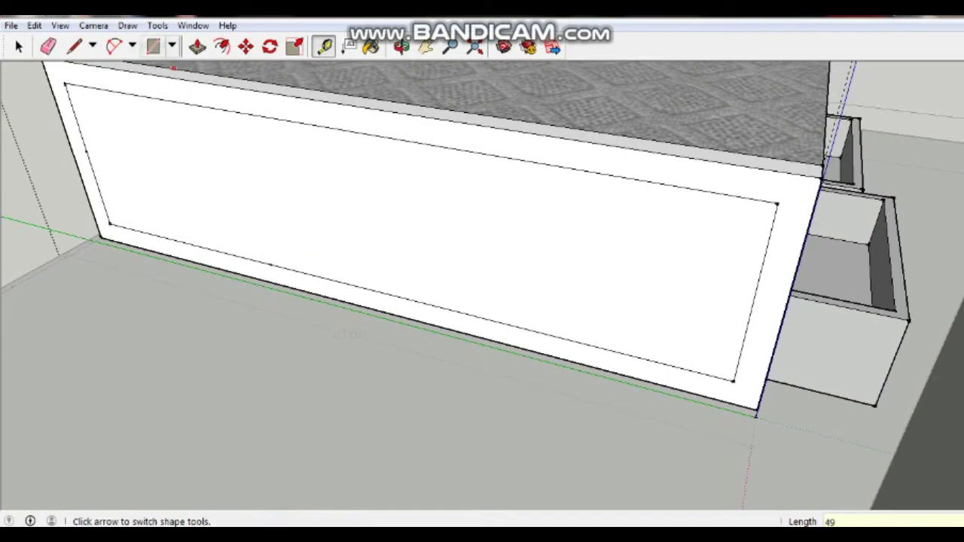
{"action": "left_click", "coordinate": [153, 46]}
Step: Draw a 49 by 19 cm rectangle between the guide points on the side panel
{"action": "left_click", "coordinate": [86, 152]}
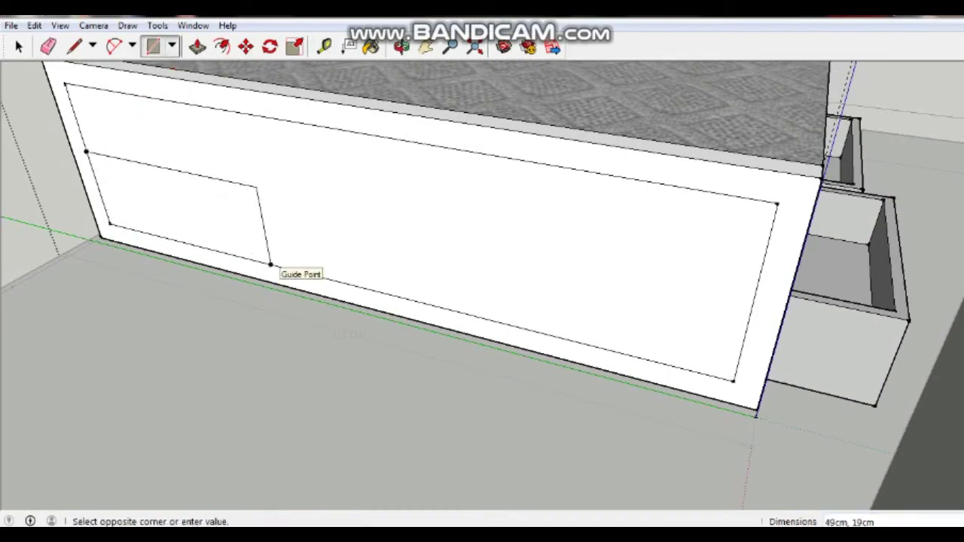
{"action": "left_click", "coordinate": [271, 263]}
{"action": "middle_click_drag", "start_coordinate": [205, 223], "coordinate": [219, 276]}
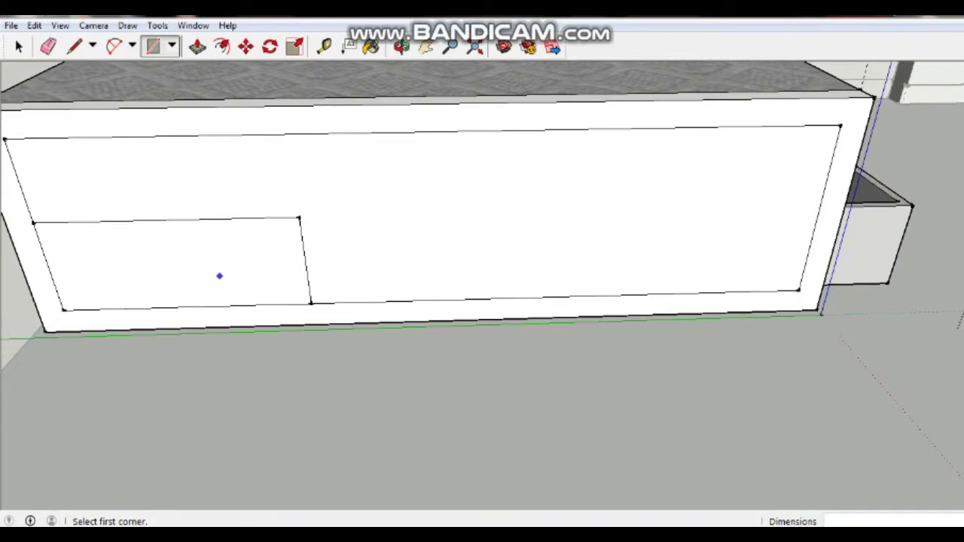
{"action": "mouse_move", "coordinate": [491, 213]}
{"action": "middle_mouse_down"}
{"action": "mouse_move", "coordinate": [618, 248]}
{"action": "mouse_move", "coordinate": [477, 217]}
{"action": "middle_mouse_up"}
Step: Erase the inner rectangle's edges, leaving only the panel's inset outline
{"action": "key", "text": "r"}
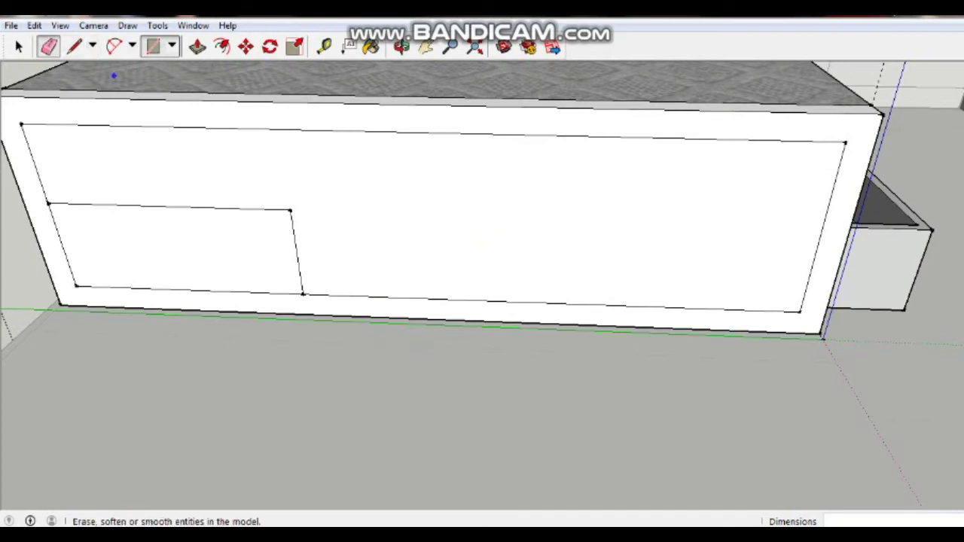
{"action": "left_click", "coordinate": [48, 46]}
{"action": "left_click_drag", "start_coordinate": [226, 198], "coordinate": [316, 256]}
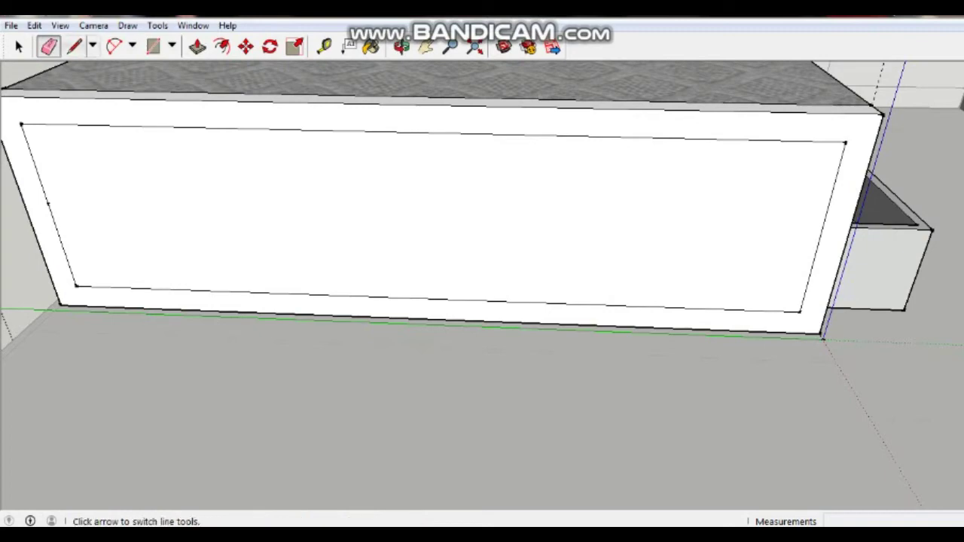
Step: Draw a 75 cm by 19 cm rectangle from the side panel's bottom midpoint to its inner left corner
{"action": "left_click", "coordinate": [74, 47]}
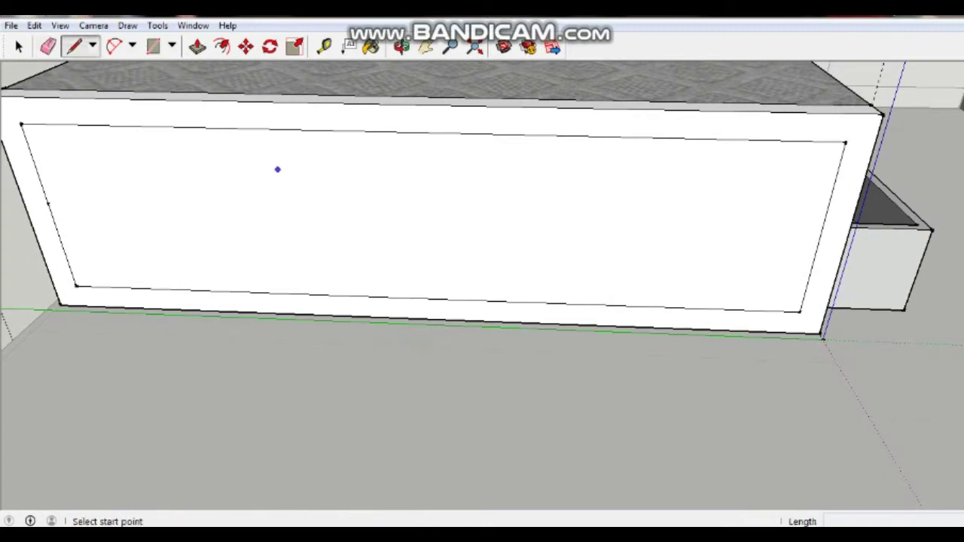
{"action": "left_click", "coordinate": [153, 47]}
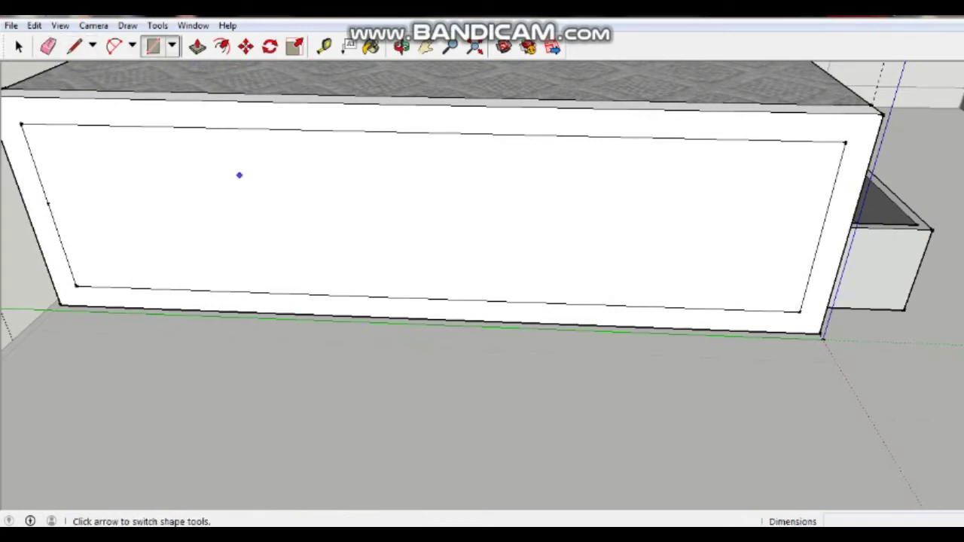
{"action": "left_click", "coordinate": [427, 299]}
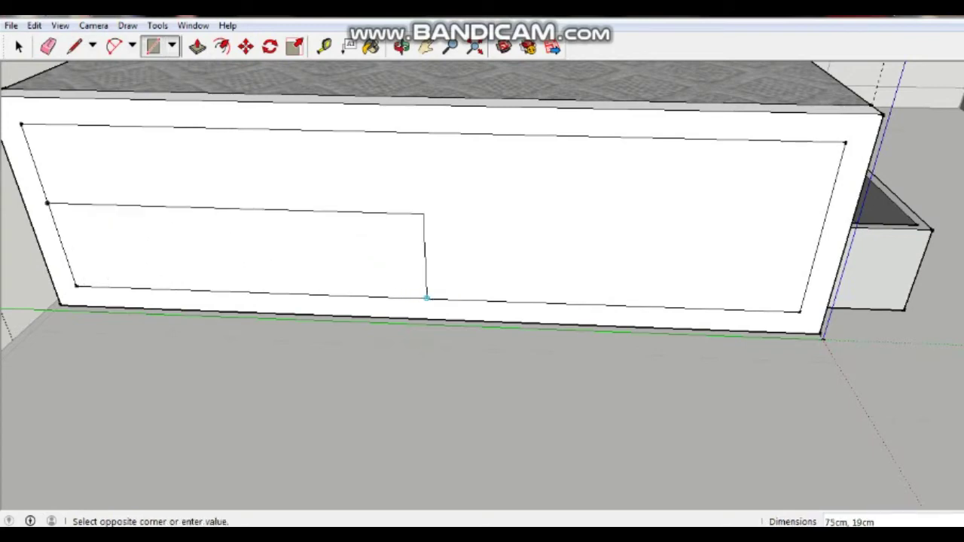
{"action": "left_click", "coordinate": [48, 203]}
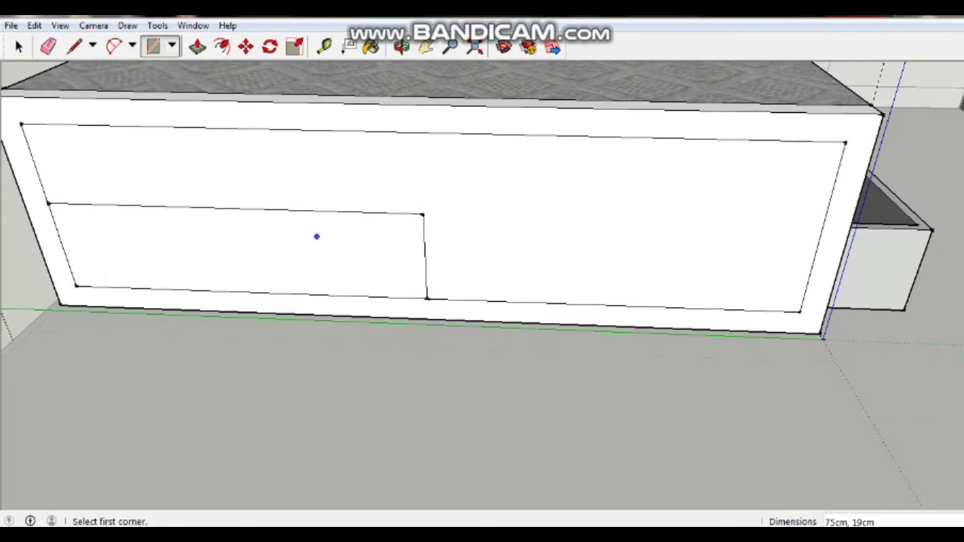
{"action": "mouse_move", "coordinate": [316, 237]}
{"action": "middle_mouse_down"}
{"action": "mouse_move", "coordinate": [319, 226]}
{"action": "mouse_move", "coordinate": [312, 252]}
{"action": "mouse_move", "coordinate": [363, 269]}
{"action": "middle_mouse_up"}
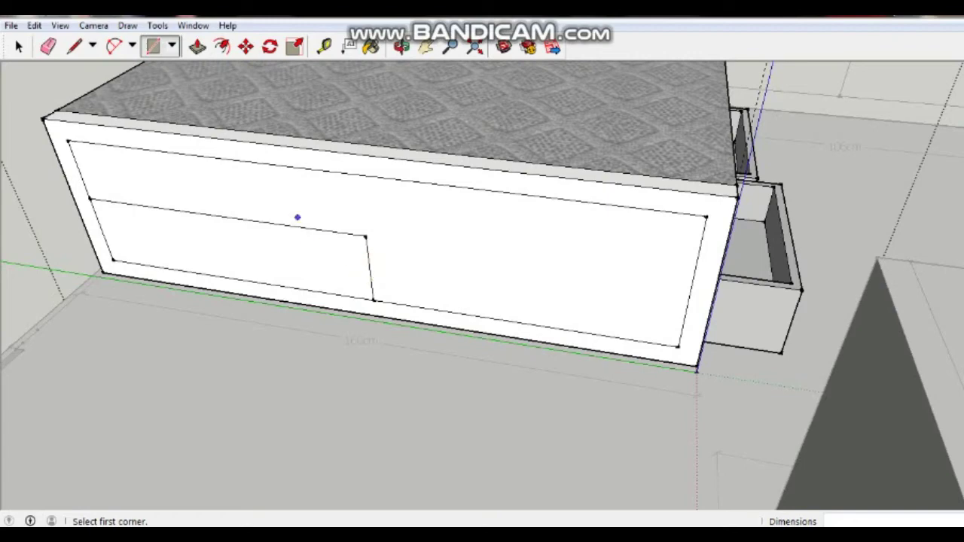
Step: Pull the drawer-front rectangle out of the panel into a box
{"action": "left_click", "coordinate": [197, 47]}
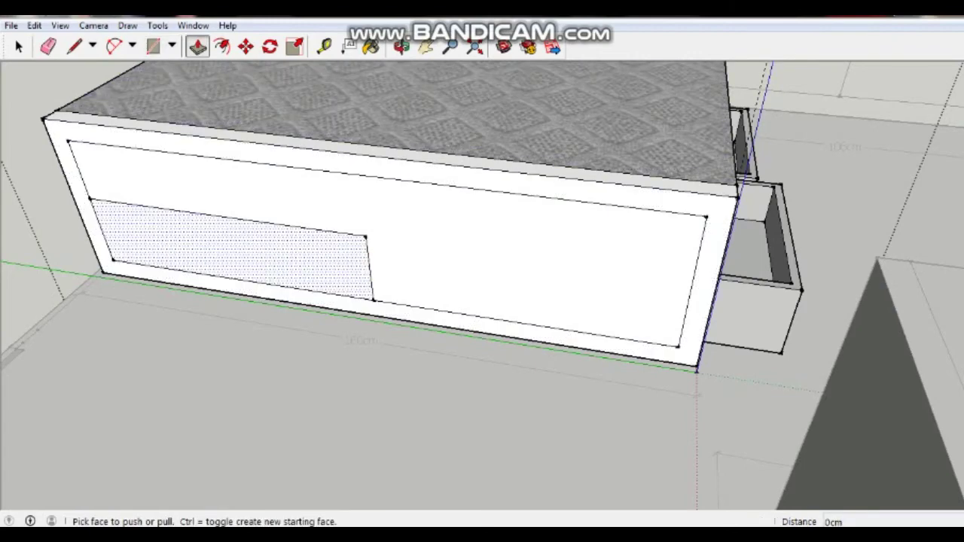
{"action": "left_click", "coordinate": [234, 253]}
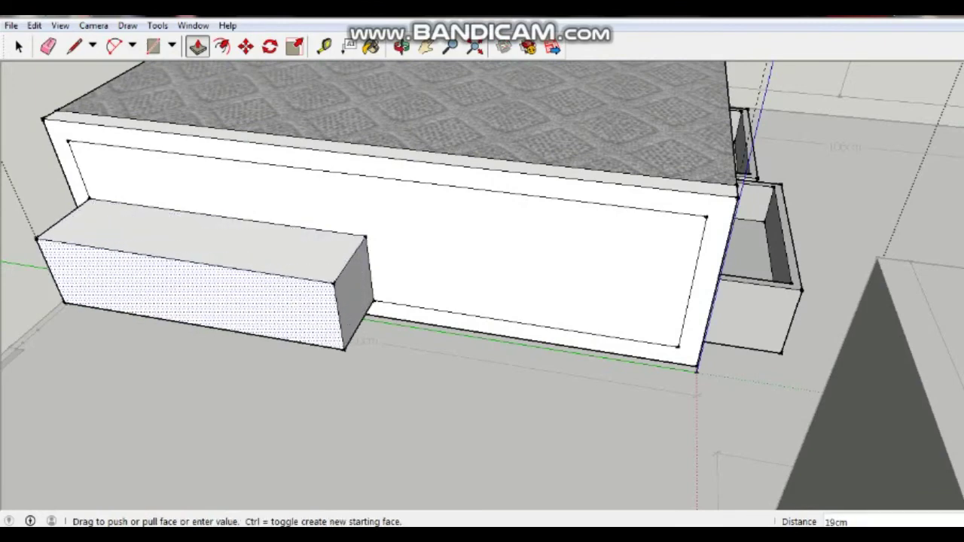
{"action": "type", "text": "23"}
{"action": "key", "text": "Return"}
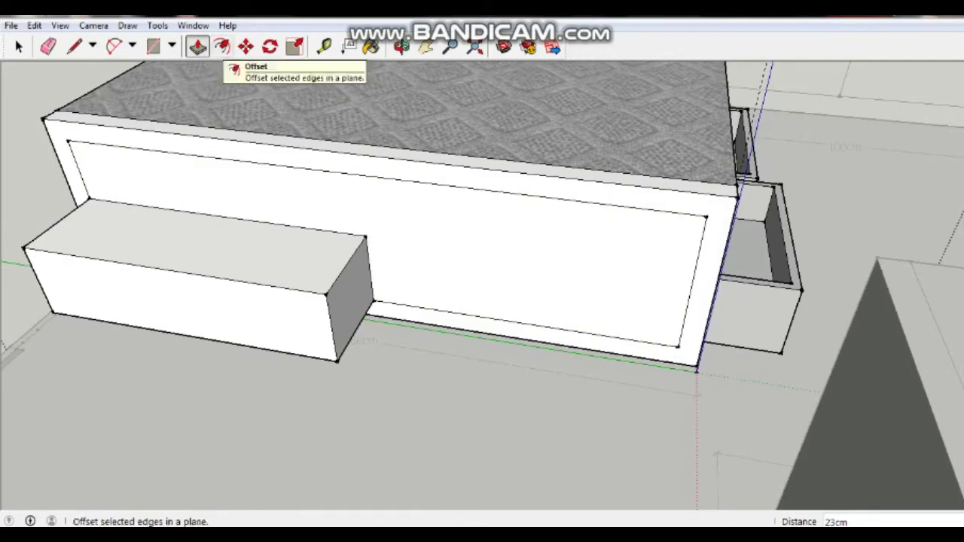
Step: Offset the box's top face edges inward by 2 cm to outline the drawer walls
{"action": "left_click", "coordinate": [221, 47]}
{"action": "left_click", "coordinate": [85, 257]}
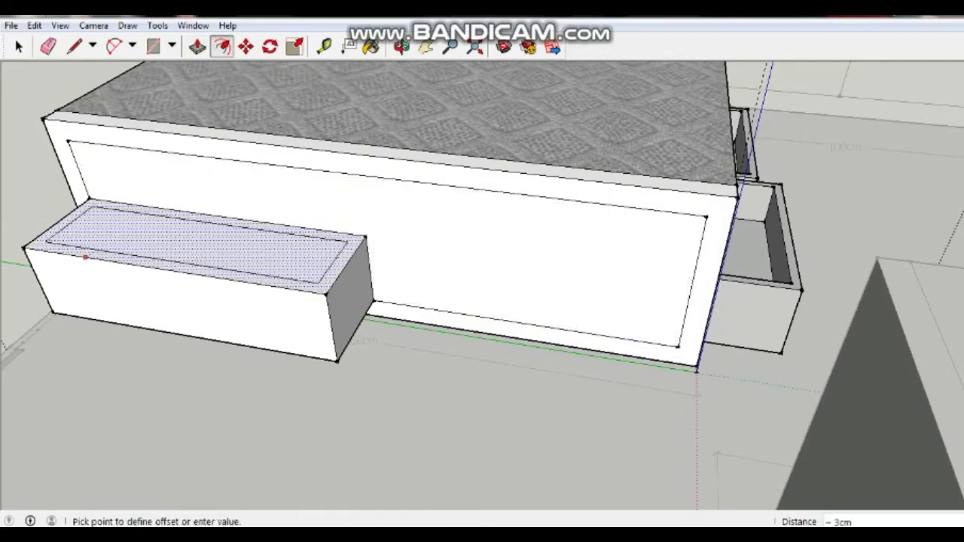
{"action": "left_click", "coordinate": [84, 253]}
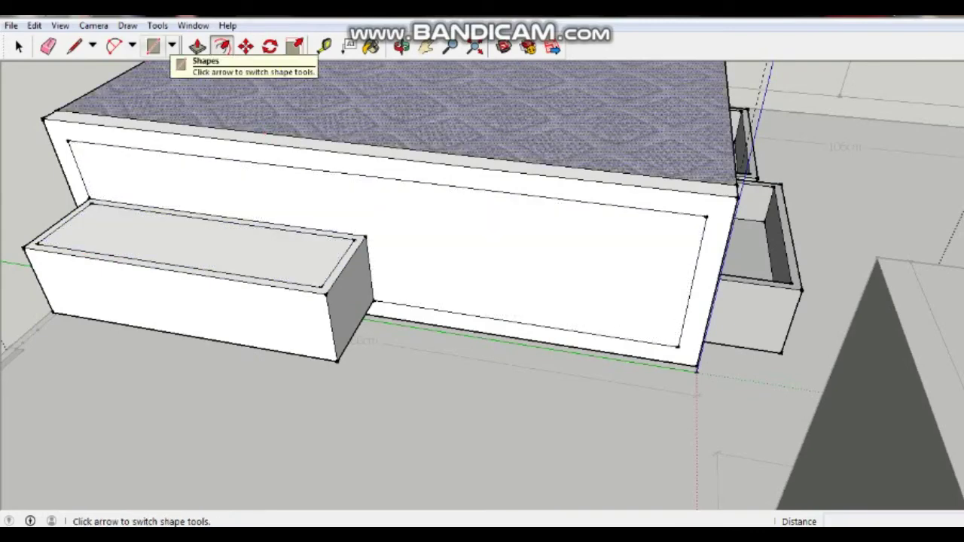
{"action": "left_click", "coordinate": [197, 47]}
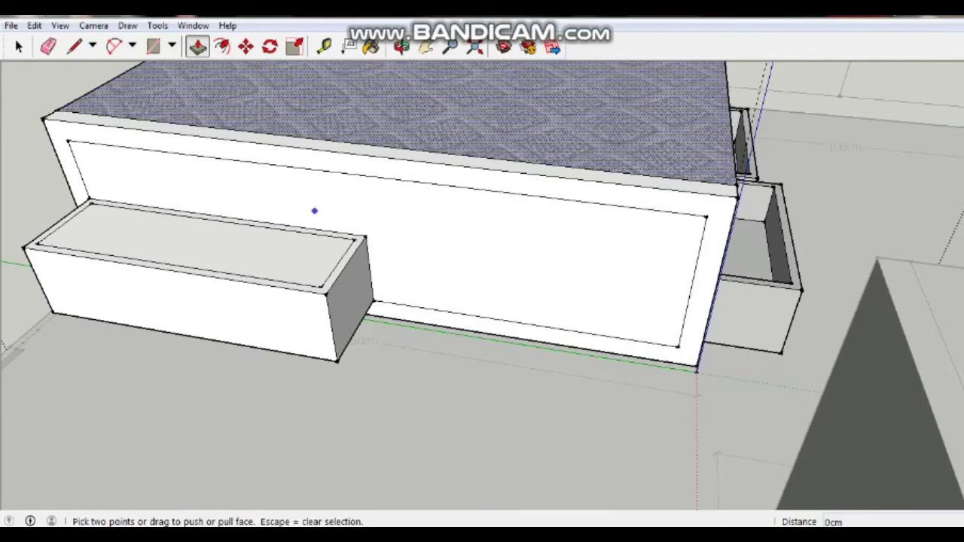
Step: Push the drawer's inset top face down about 14 cm, leaving an open tray with thin walls
{"action": "middle_click_drag", "start_coordinate": [244, 251], "coordinate": [238, 274]}
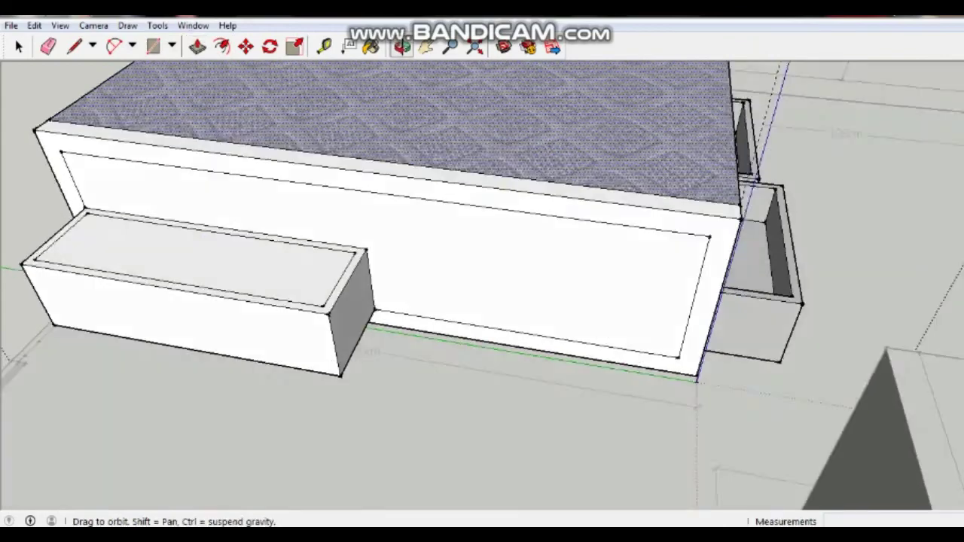
{"action": "left_click", "coordinate": [238, 265]}
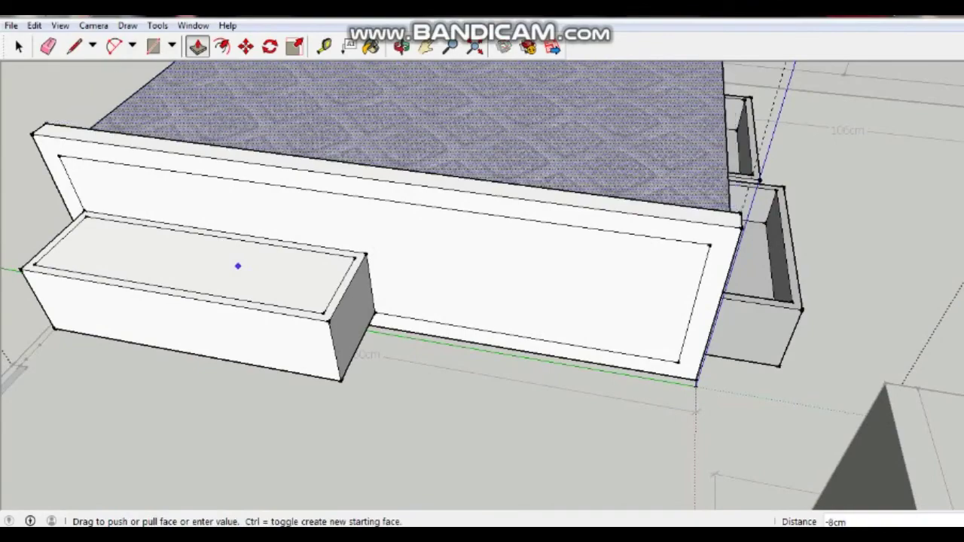
{"action": "left_click", "coordinate": [237, 266]}
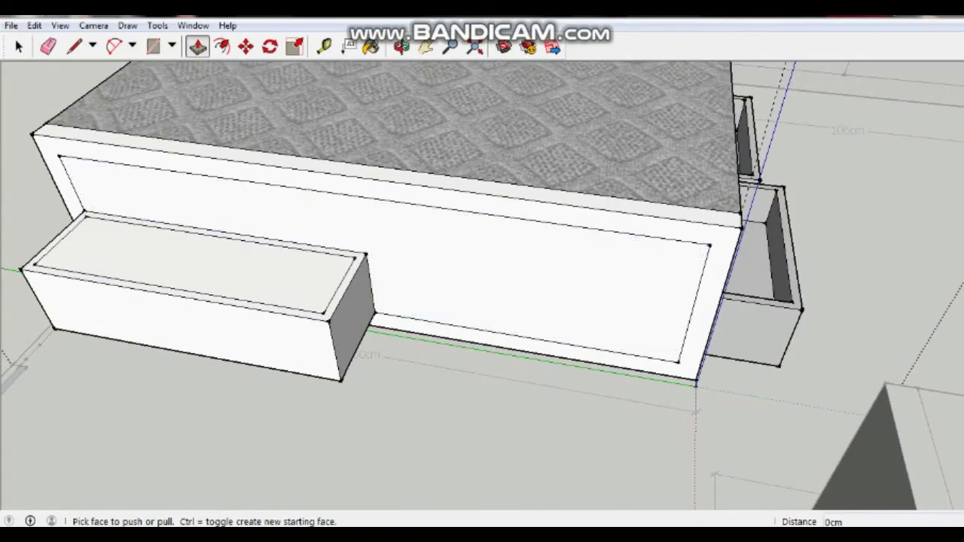
{"action": "left_click", "coordinate": [196, 263]}
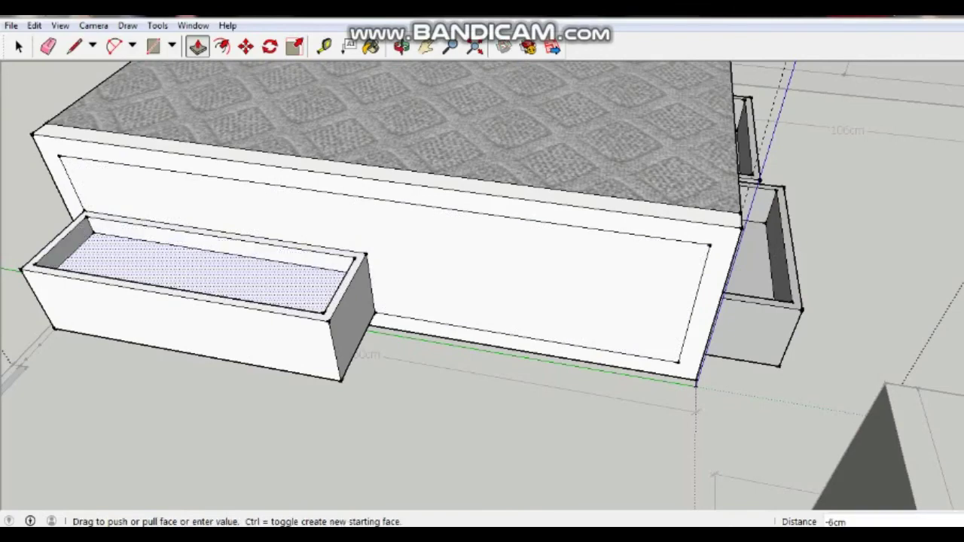
{"action": "left_click", "coordinate": [772, 277]}
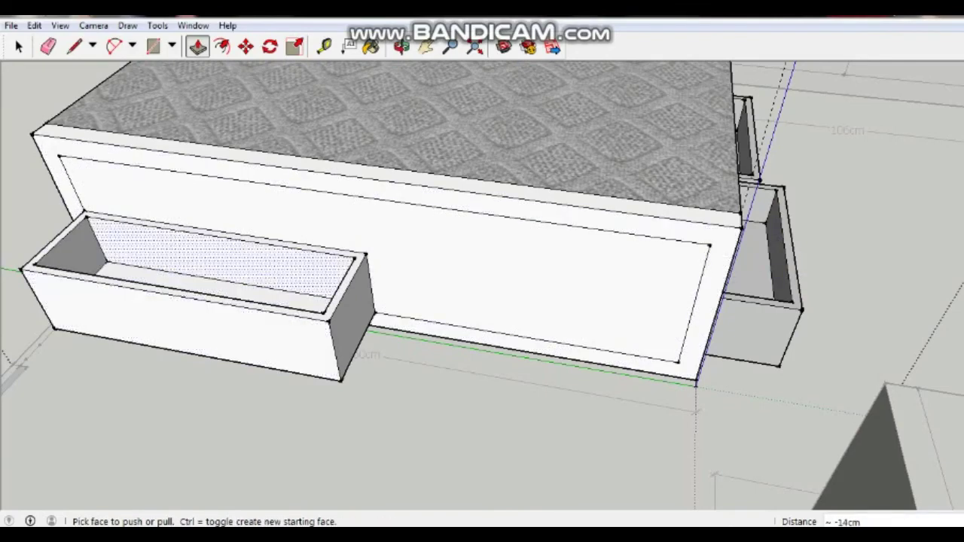
{"action": "middle_click_drag", "start_coordinate": [226, 260], "coordinate": [219, 286]}
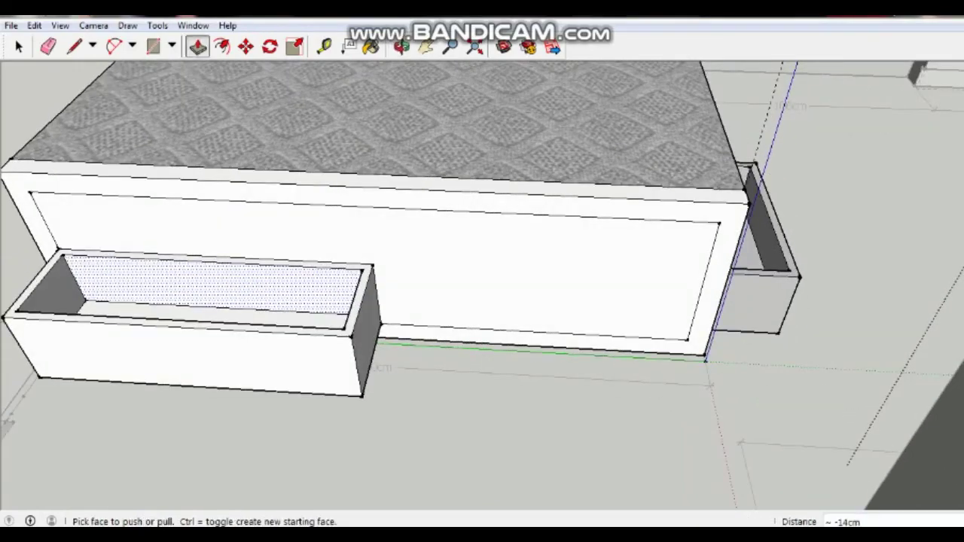
Step: Draw a 2 cm line across the drawer's back rim to separate the wall thickness
{"action": "left_click", "coordinate": [74, 47]}
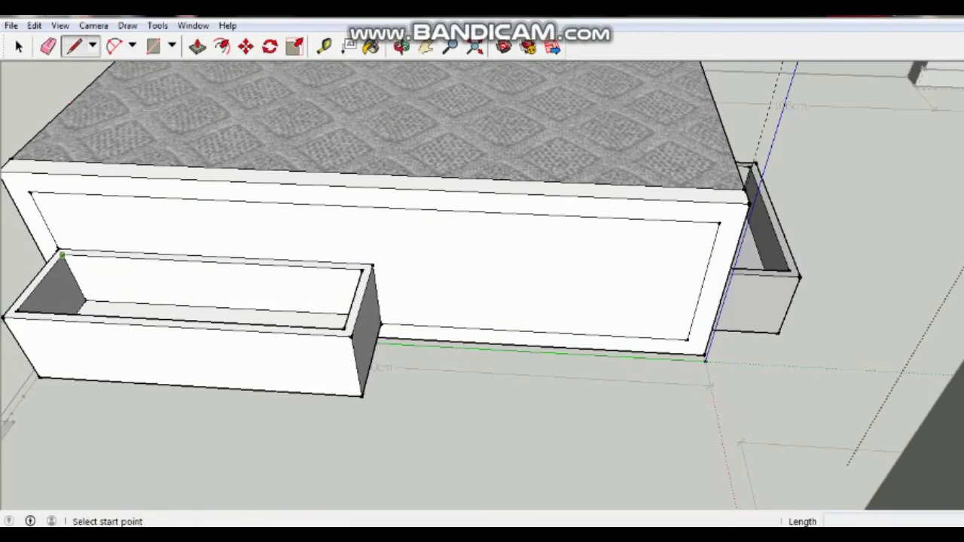
{"action": "scroll", "coordinate": [61, 256], "scroll_direction": "up", "scroll_amount": 1}
{"action": "scroll", "coordinate": [56, 249], "scroll_direction": "up", "scroll_amount": 1}
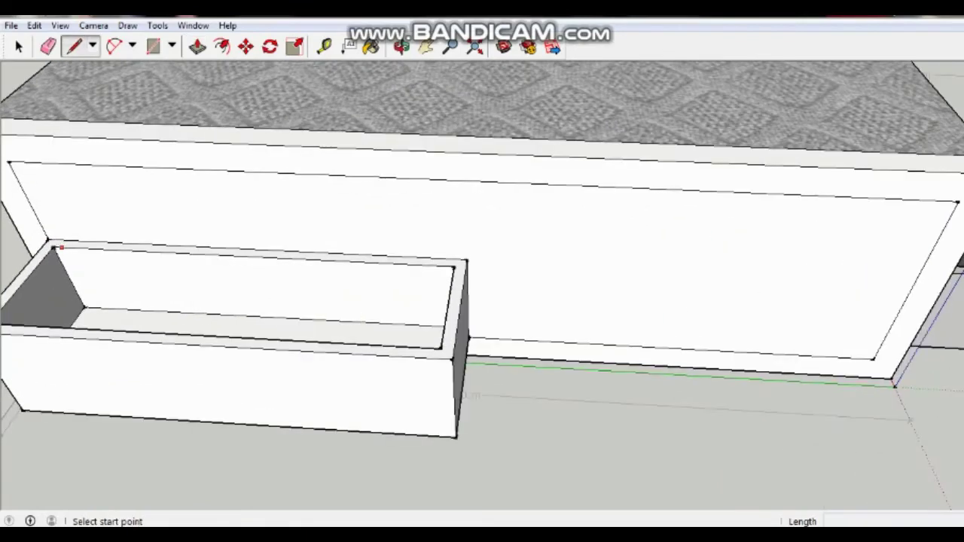
{"action": "left_click", "coordinate": [53, 248]}
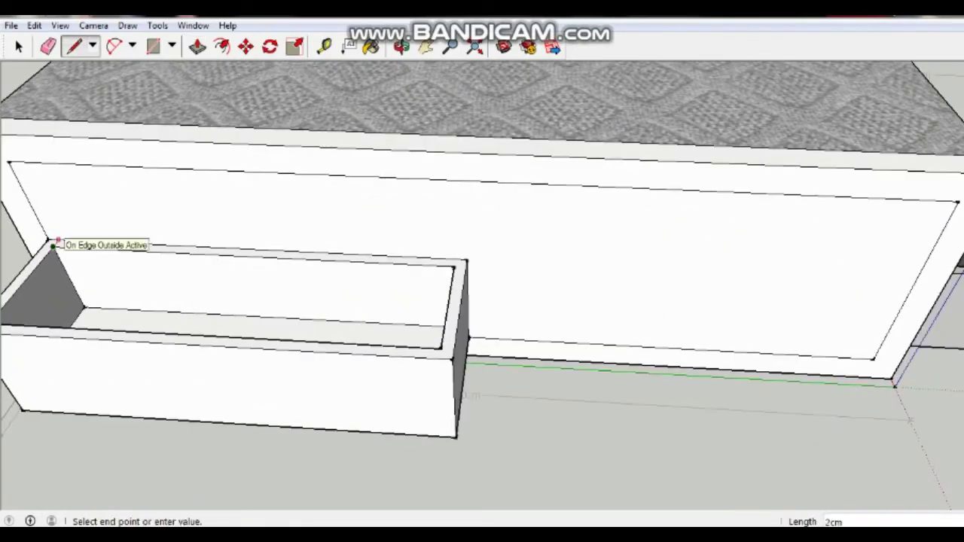
{"action": "key", "text": "Escape"}
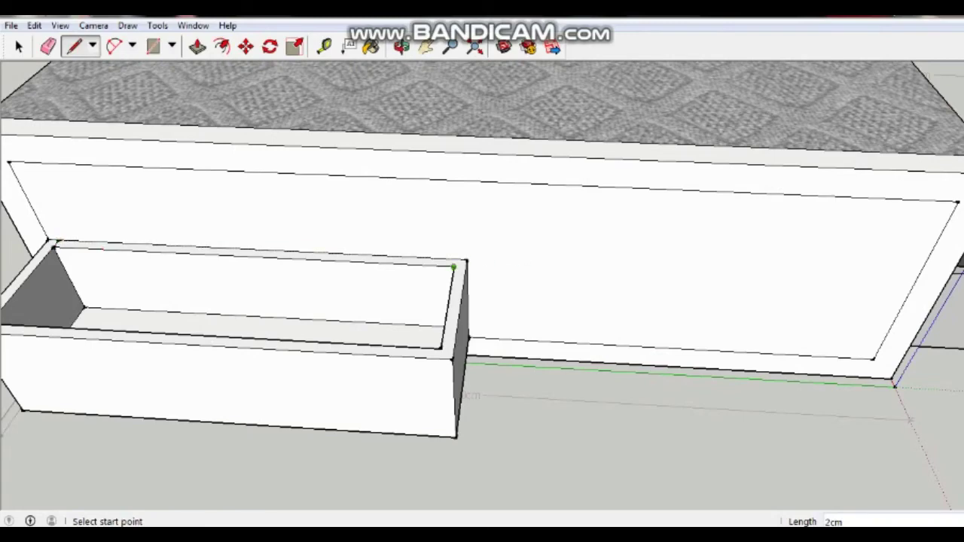
{"action": "left_click", "coordinate": [453, 267]}
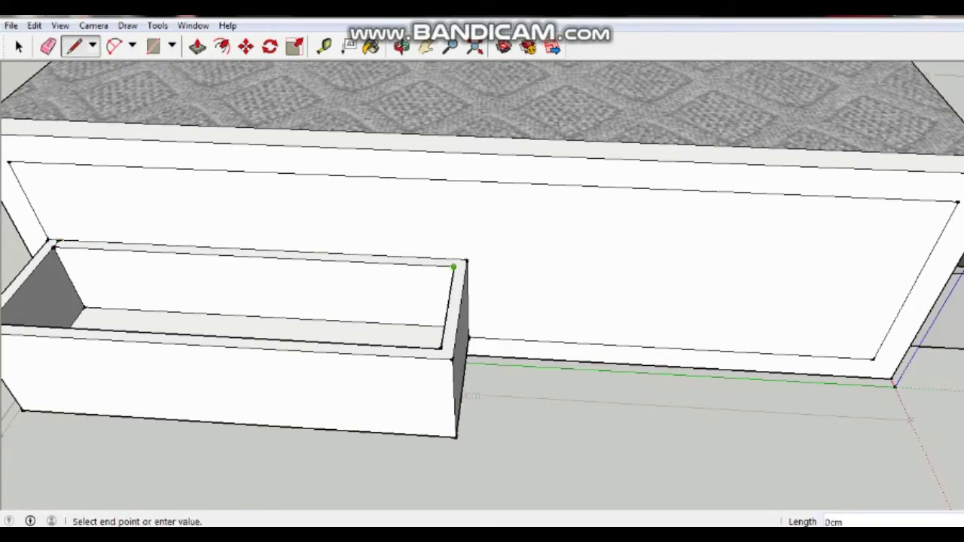
{"action": "type", "text": "2"}
{"action": "key", "text": "Return"}
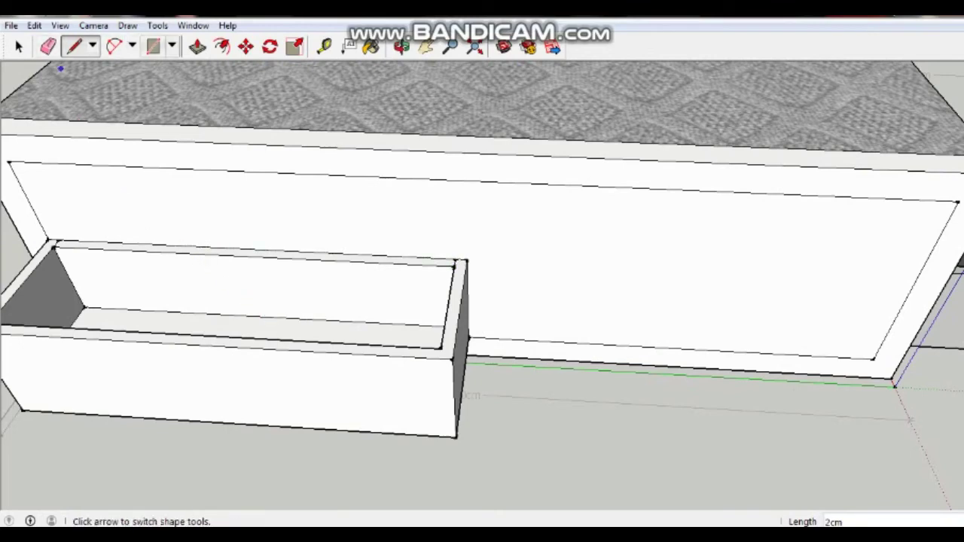
Step: Start pushing the drawer's inner back face toward the bed
{"action": "left_click", "coordinate": [197, 47]}
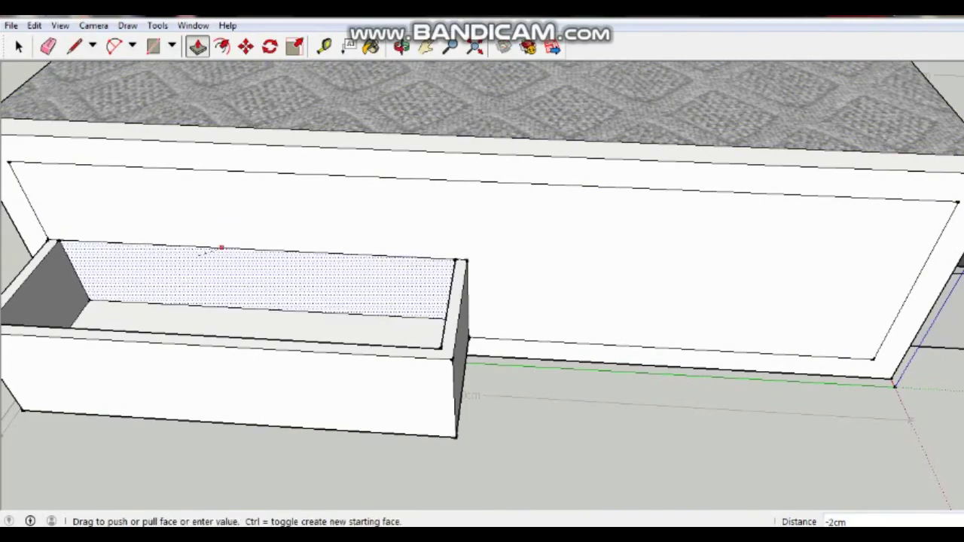
{"action": "middle_click_drag", "start_coordinate": [220, 249], "coordinate": [173, 271]}
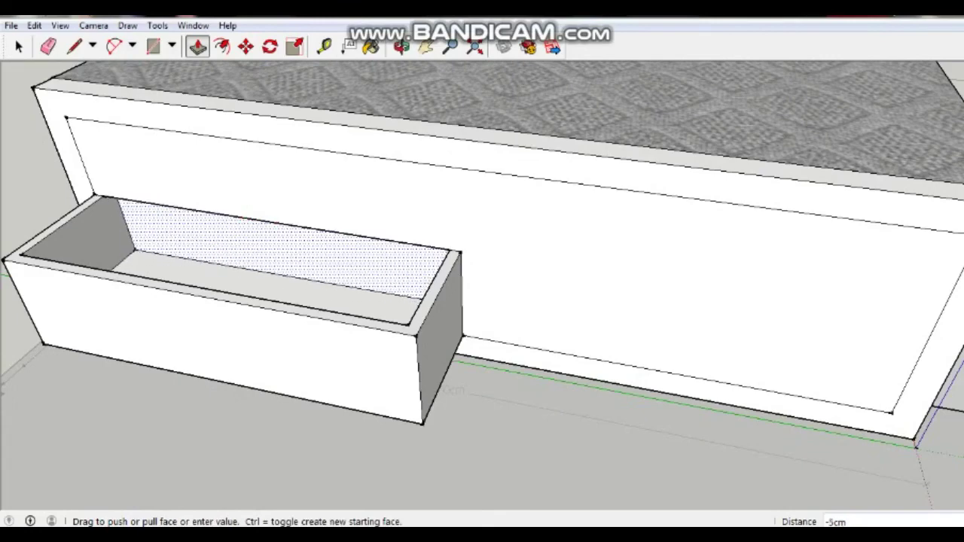
{"action": "mouse_move", "coordinate": [238, 217]}
{"action": "middle_mouse_down"}
{"action": "mouse_move", "coordinate": [188, 226]}
{"action": "mouse_move", "coordinate": [183, 237]}
{"action": "middle_mouse_up"}
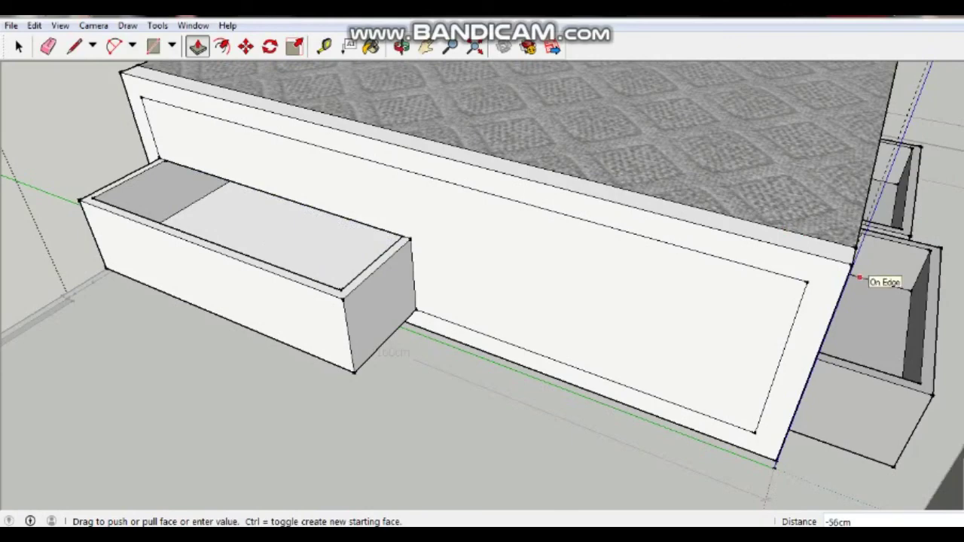
Step: Finish the back-face push at 56 cm and orbit to inspect the drawer from below and above
{"action": "left_click", "coordinate": [859, 278]}
{"action": "mouse_move", "coordinate": [226, 287]}
{"action": "middle_mouse_down"}
{"action": "mouse_move", "coordinate": [339, 286]}
{"action": "mouse_move", "coordinate": [415, 249]}
{"action": "middle_mouse_up"}
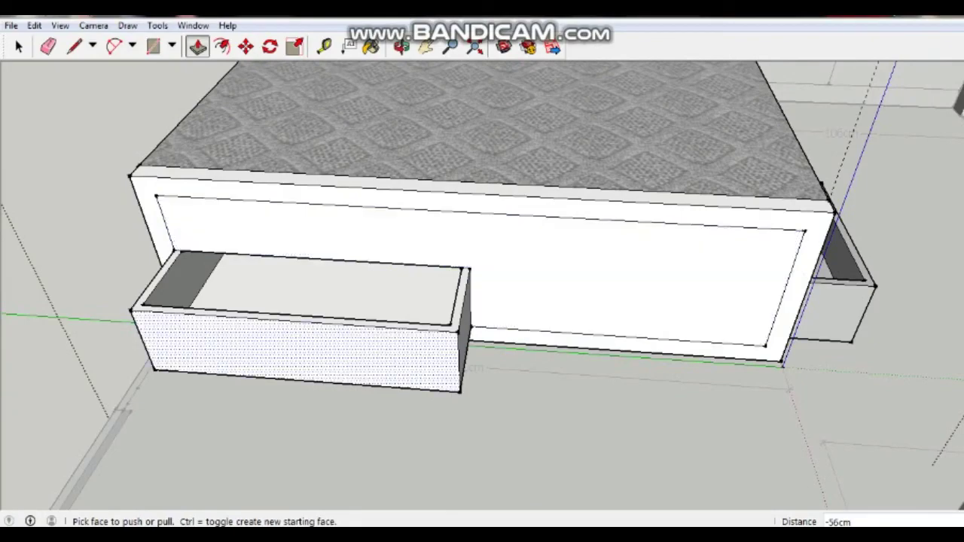
{"action": "left_click", "coordinate": [401, 47]}
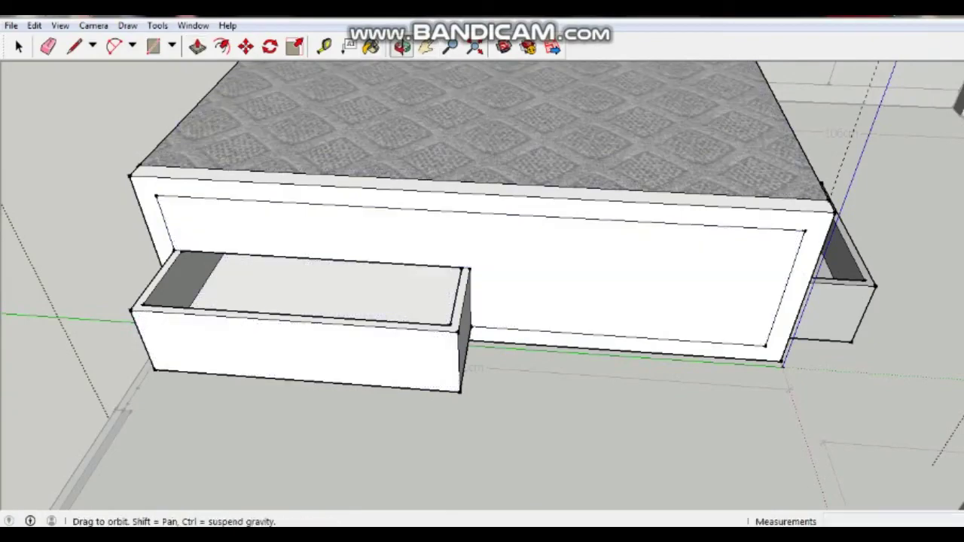
{"action": "left_click_drag", "start_coordinate": [482, 301], "coordinate": [452, 189]}
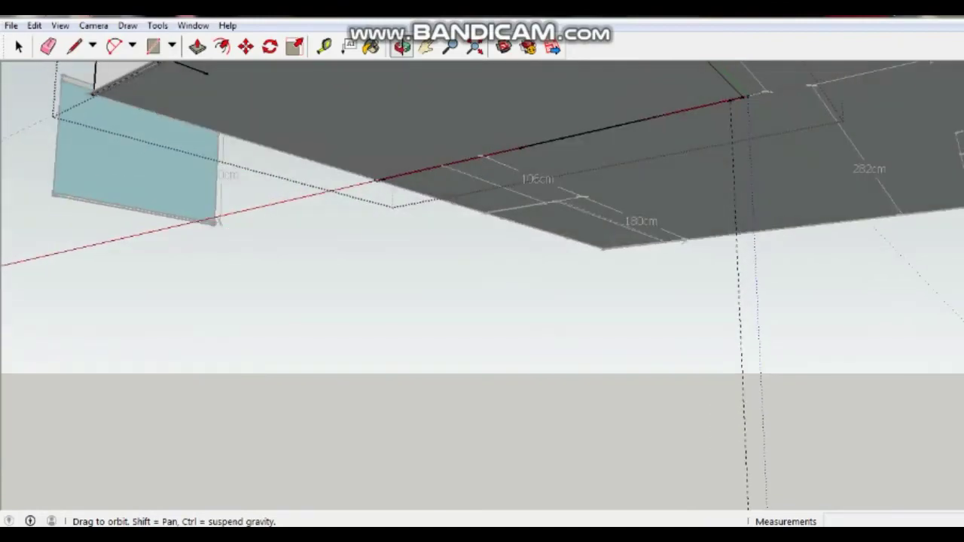
{"action": "left_click_drag", "start_coordinate": [483, 226], "coordinate": [482, 376]}
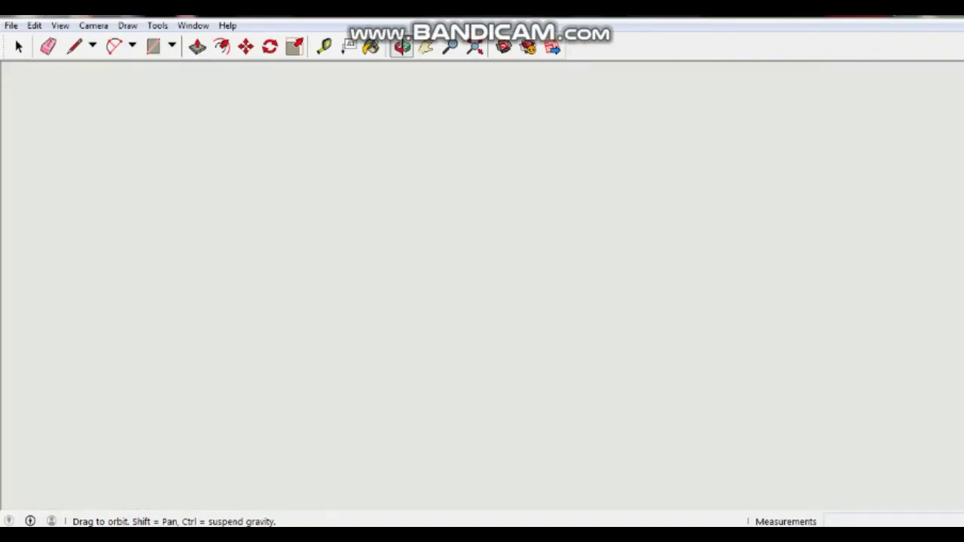